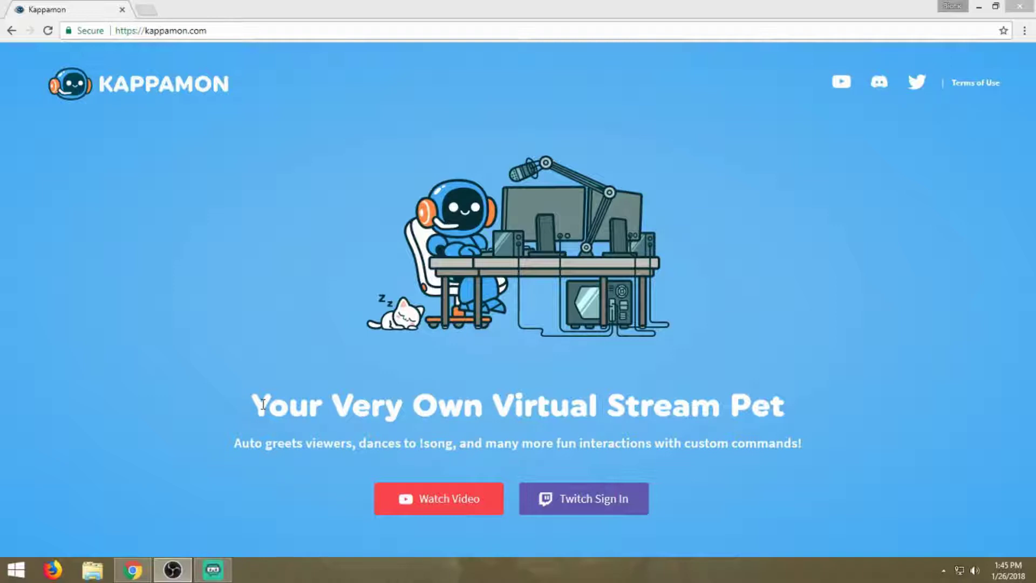
Sign in to Kappamon with Twitch and open the pet Options page.
{"action": "left_click", "coordinate": [584, 503]}
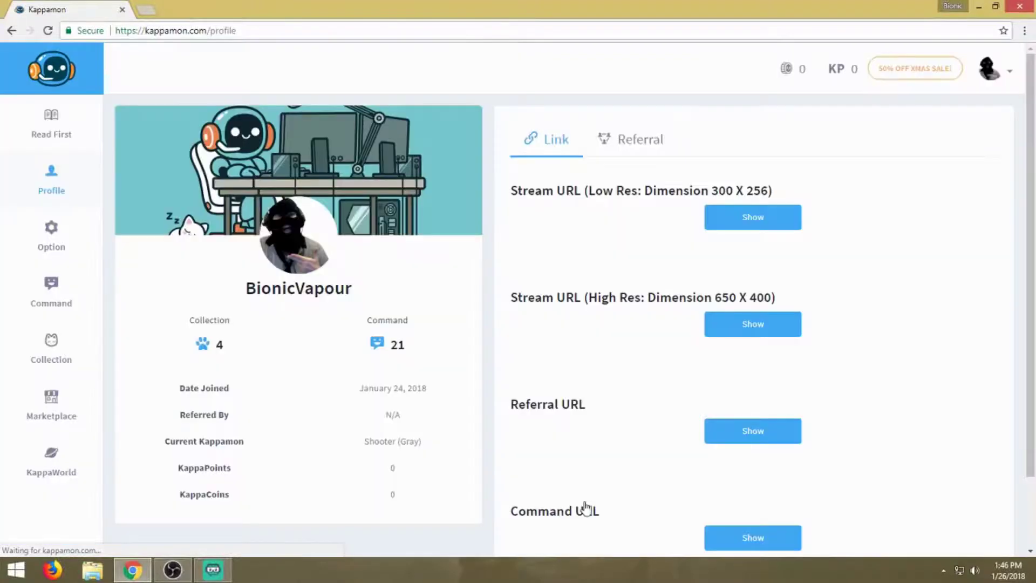
{"action": "scroll", "coordinate": [475, 437], "scroll_direction": "down", "scroll_amount": 2}
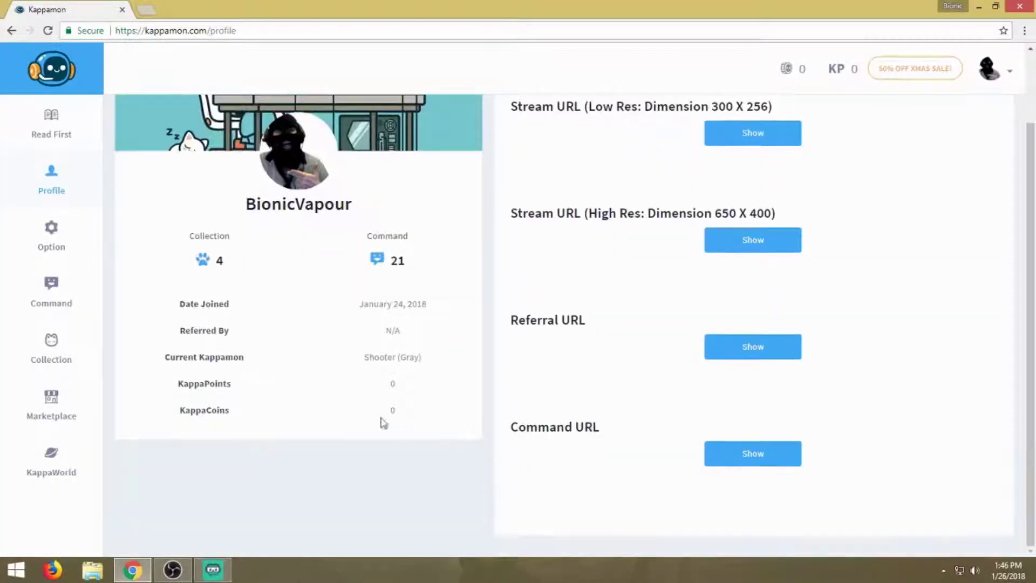
{"action": "scroll", "coordinate": [383, 421], "scroll_direction": "up", "scroll_amount": 2}
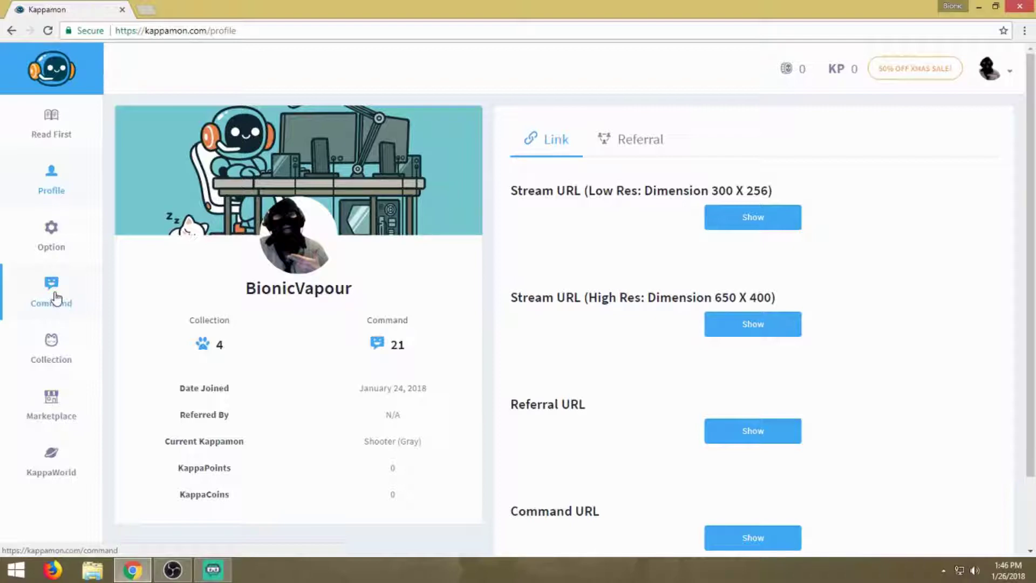
{"action": "left_click", "coordinate": [50, 235]}
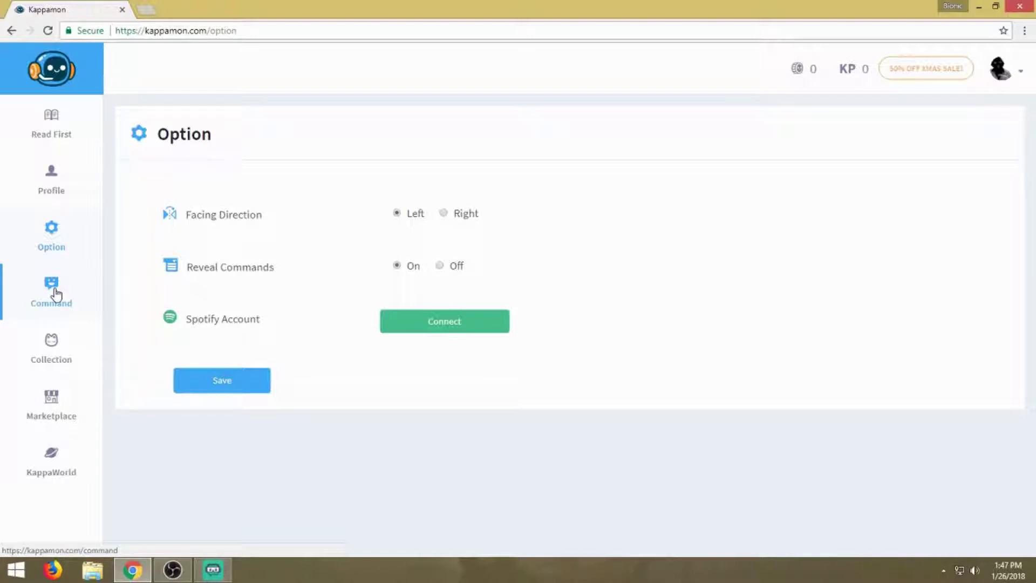
Open the Command table listing the chat commands.
{"action": "left_click", "coordinate": [56, 294]}
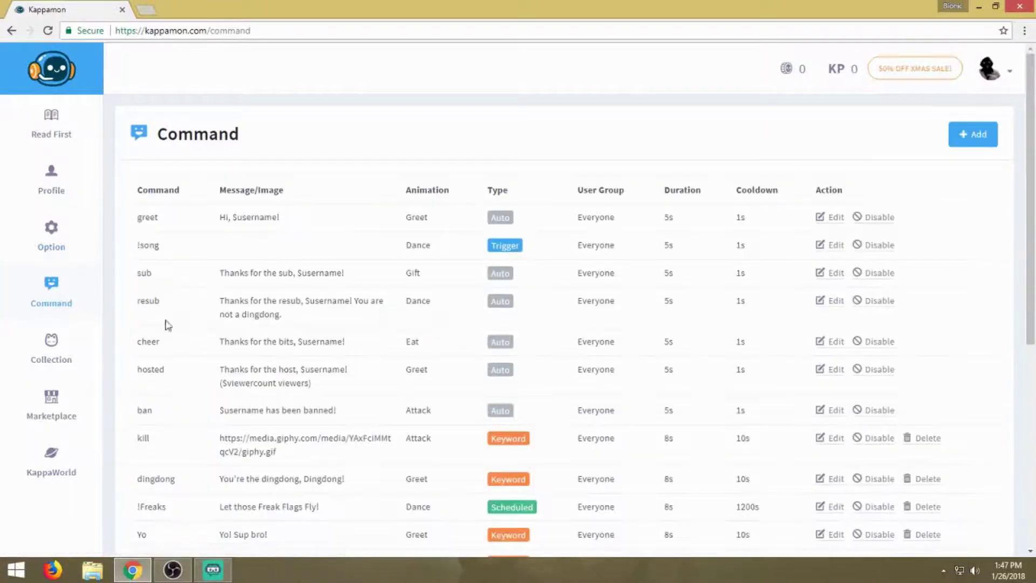
{"action": "scroll", "coordinate": [318, 330], "scroll_direction": "down", "scroll_amount": 7}
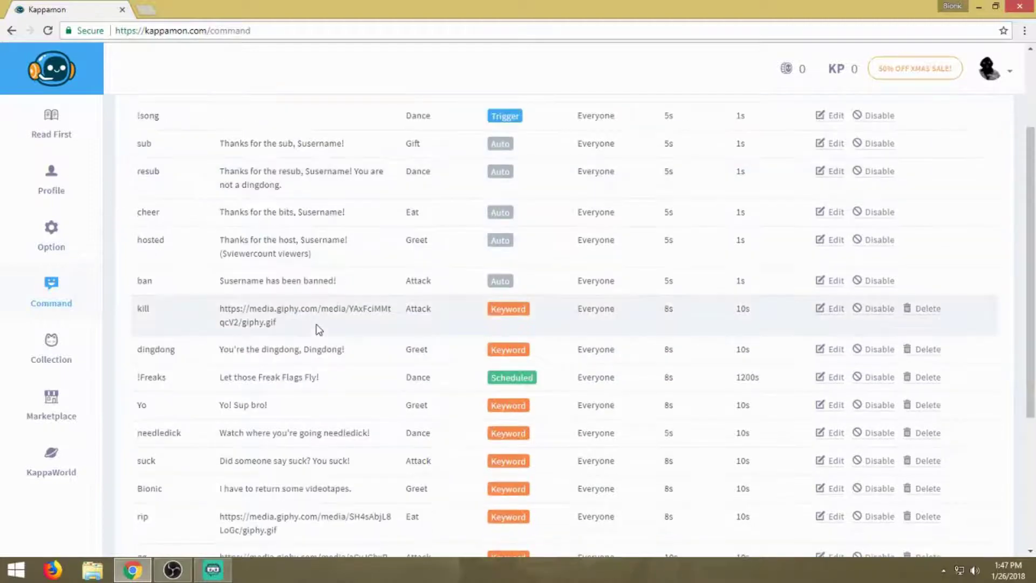
{"action": "scroll", "coordinate": [318, 329], "scroll_direction": "up", "scroll_amount": 7}
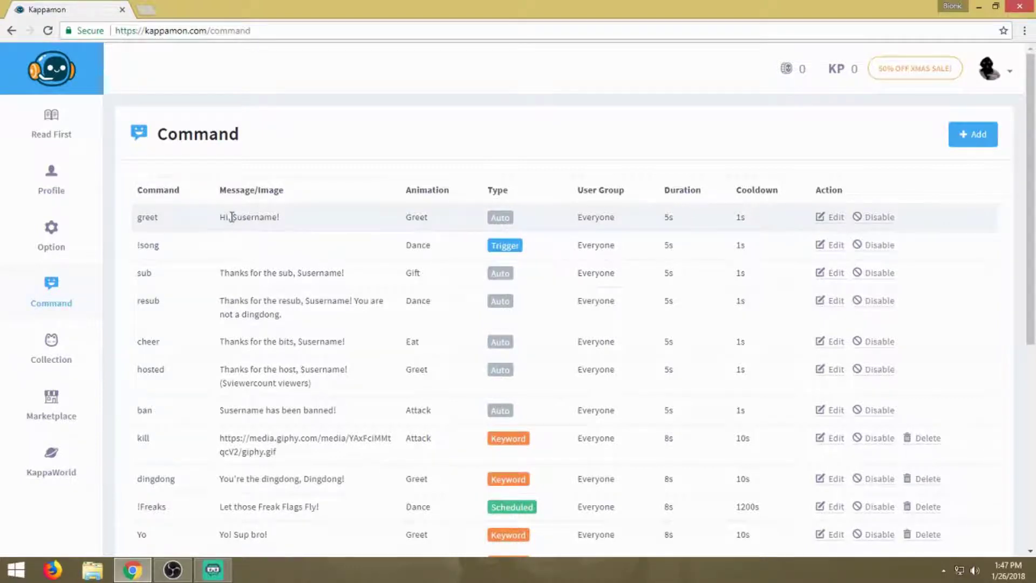
Point out the $username placeholder and the !song trigger, then scroll down the command list.
{"action": "left_click_drag", "start_coordinate": [232, 216], "coordinate": [284, 219]}
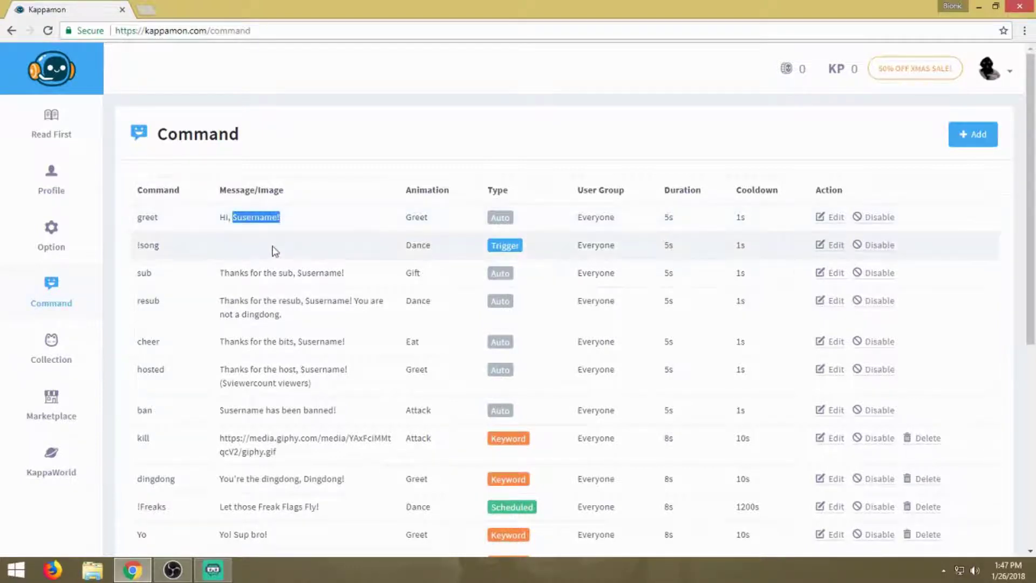
{"action": "left_click", "coordinate": [291, 225]}
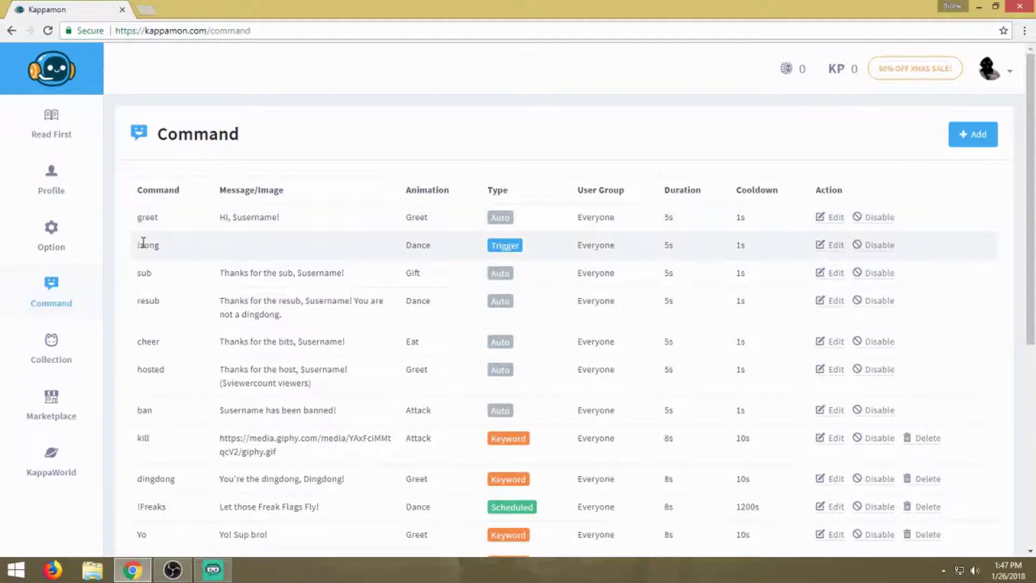
{"action": "left_click_drag", "start_coordinate": [137, 244], "coordinate": [167, 251]}
{"action": "left_click", "coordinate": [301, 273]}
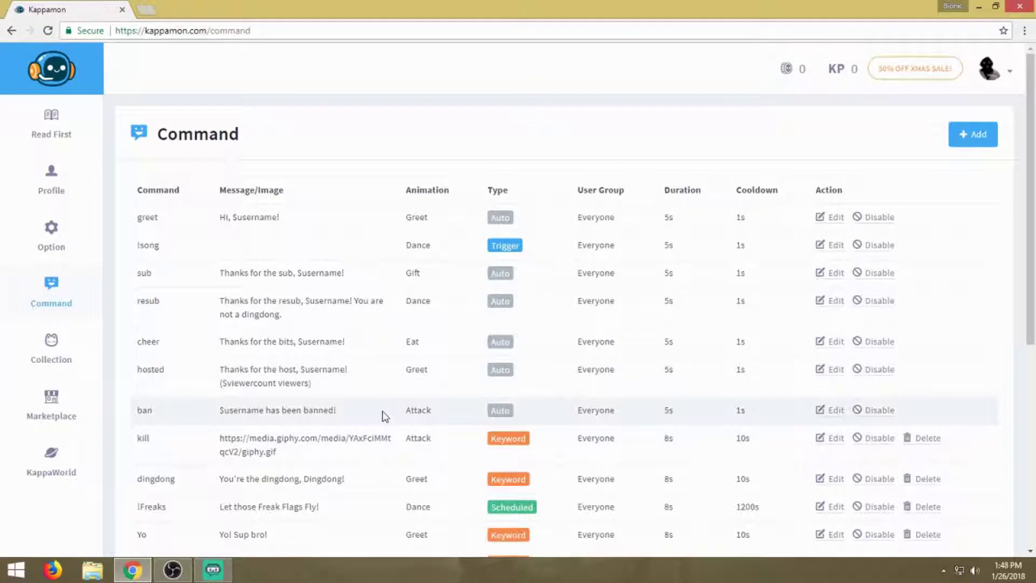
{"action": "scroll", "coordinate": [383, 416], "scroll_direction": "down", "scroll_amount": 3}
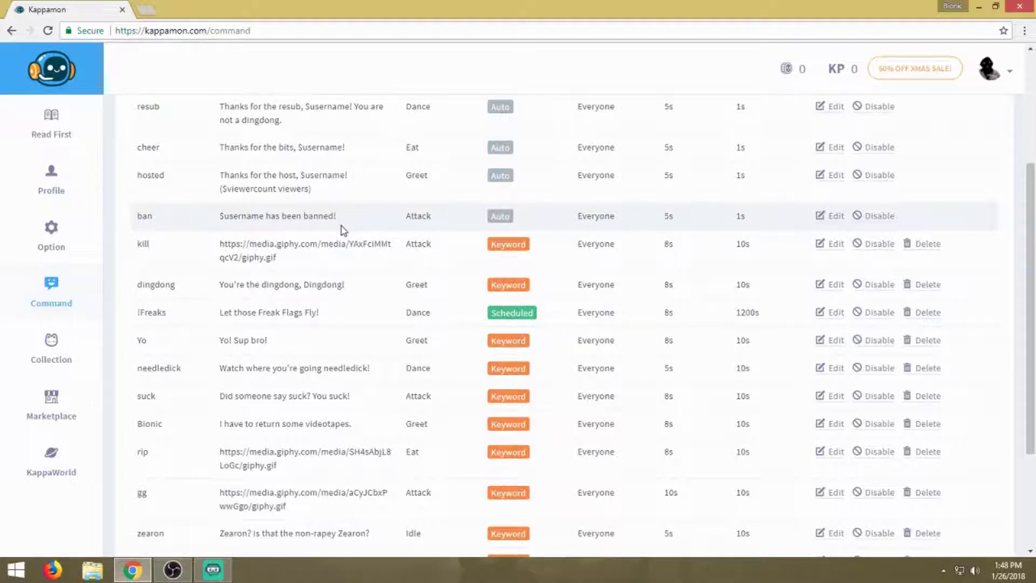
{"action": "scroll", "coordinate": [341, 230], "scroll_direction": "down", "scroll_amount": 1}
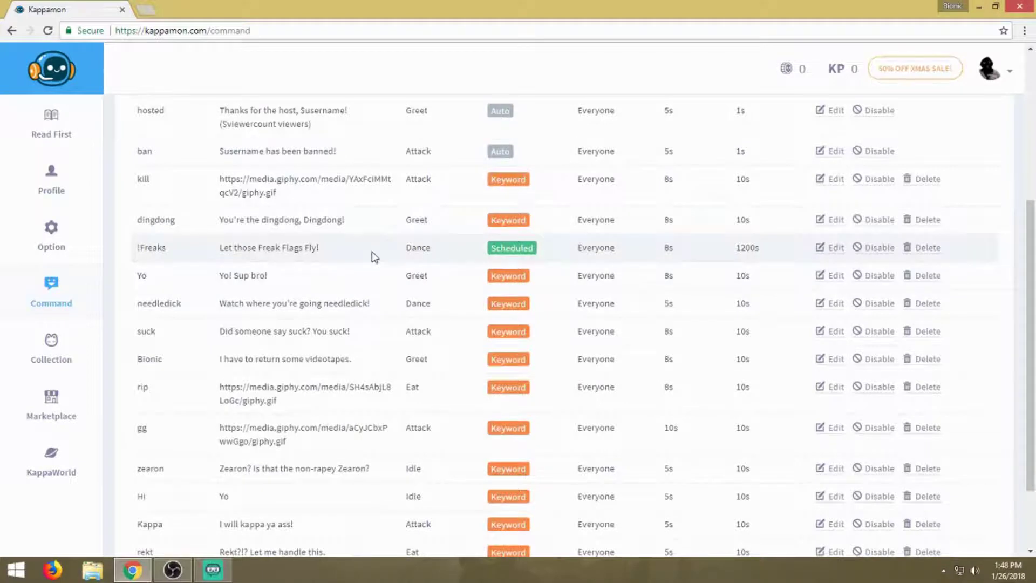
Open the !Freaks command's edit form and check its animation list, keeping Dance.
{"action": "left_click", "coordinate": [822, 250]}
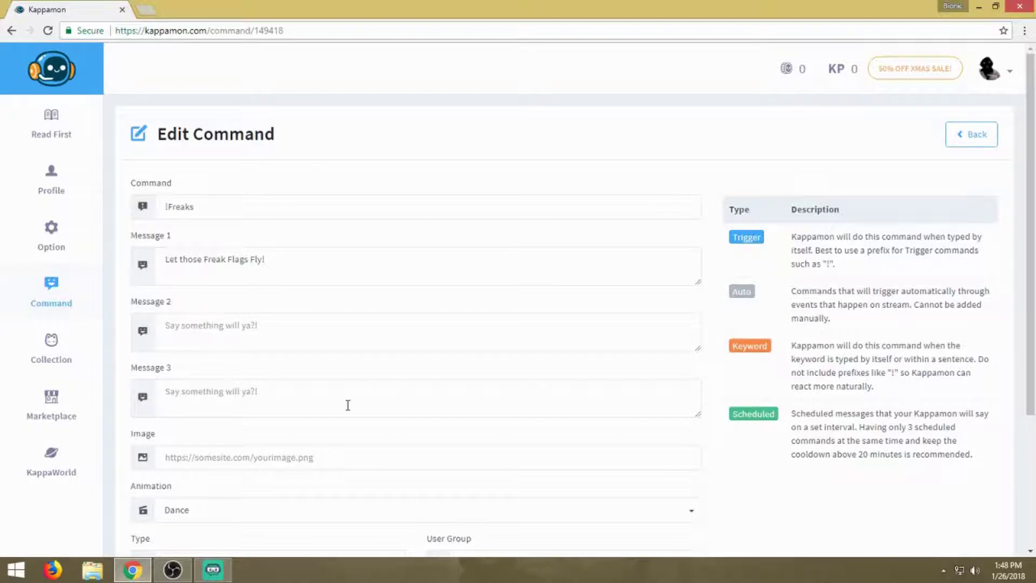
{"action": "scroll", "coordinate": [347, 405], "scroll_direction": "down", "scroll_amount": 1}
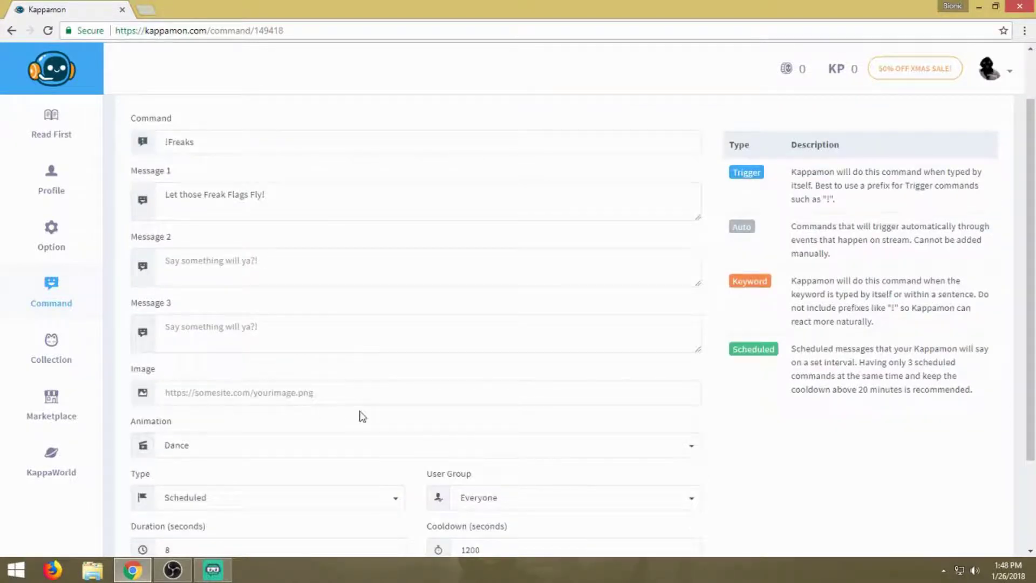
{"action": "scroll", "coordinate": [360, 416], "scroll_direction": "down", "scroll_amount": 1}
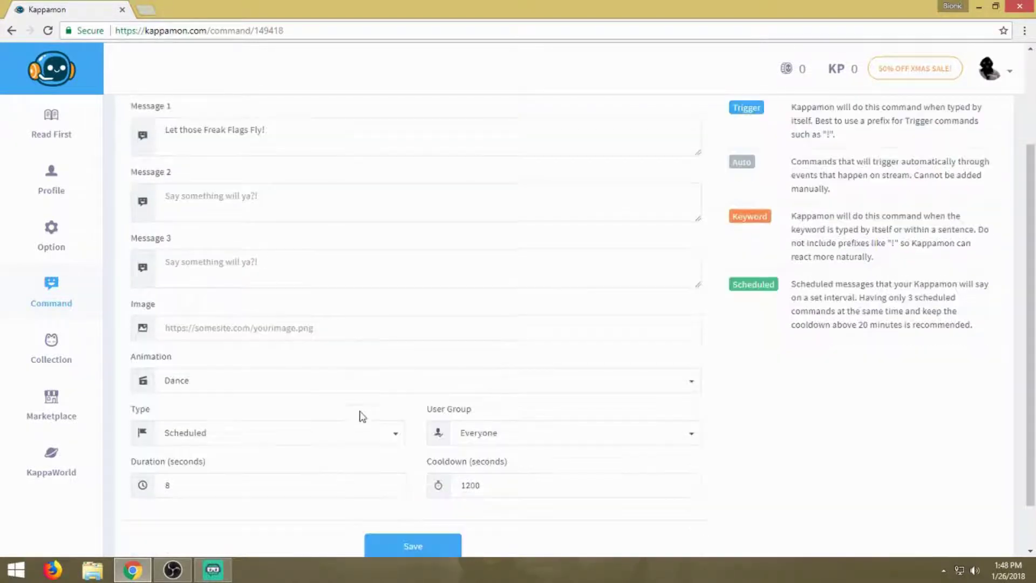
{"action": "left_click", "coordinate": [690, 384]}
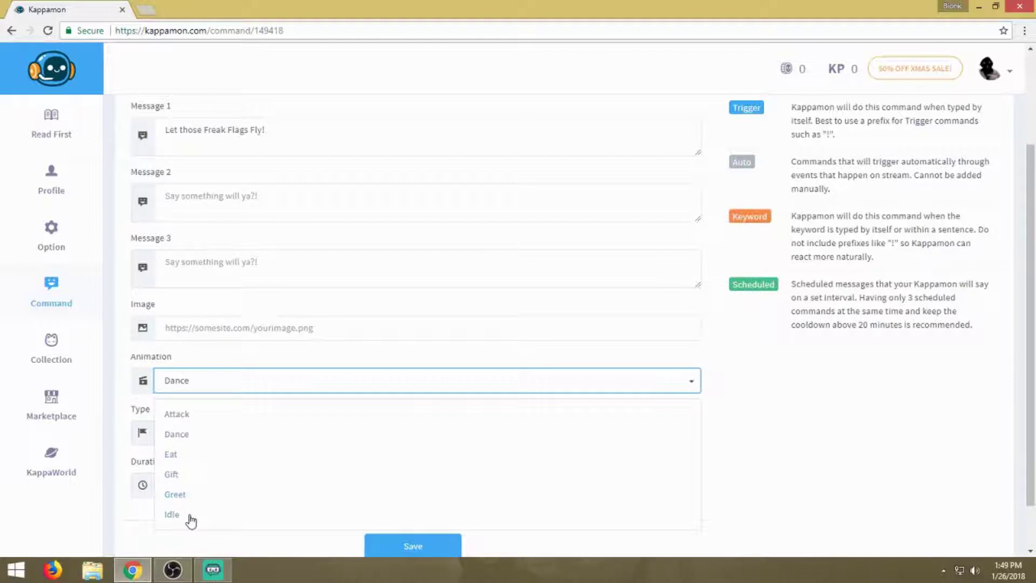
{"action": "left_click", "coordinate": [692, 386]}
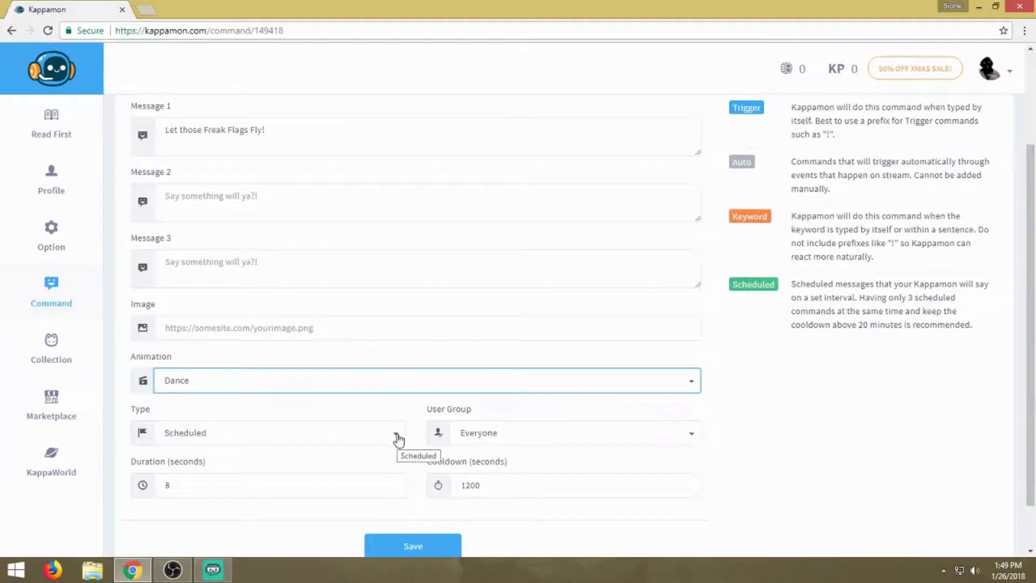
{"action": "scroll", "coordinate": [296, 454], "scroll_direction": "down", "scroll_amount": 1}
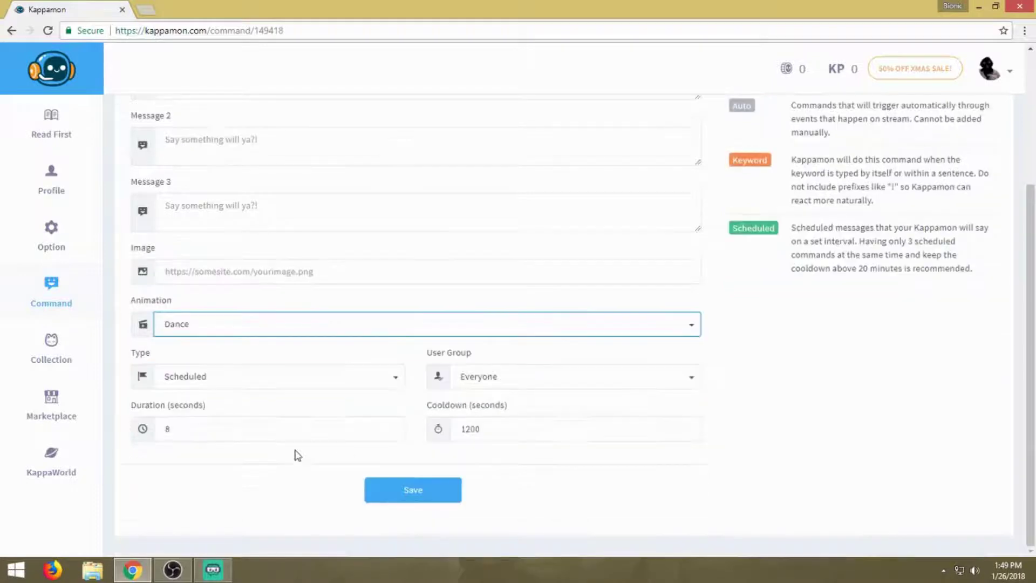
Inspect the 8-second duration, 1200-second cooldown and the scheduled-command explanation without saving.
{"action": "double_click", "coordinate": [183, 427]}
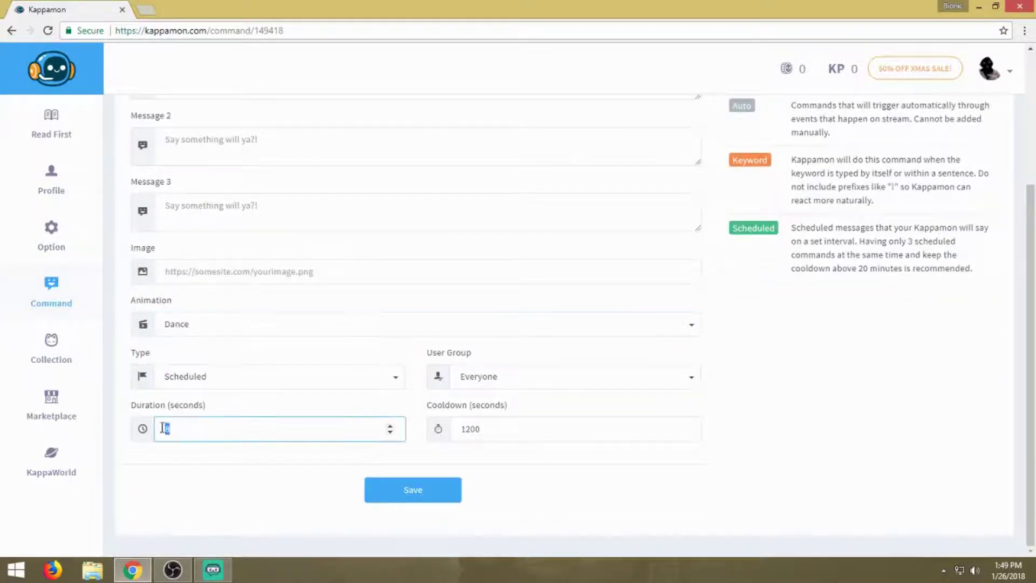
{"action": "left_click", "coordinate": [508, 432]}
{"action": "double_click", "coordinate": [525, 433]}
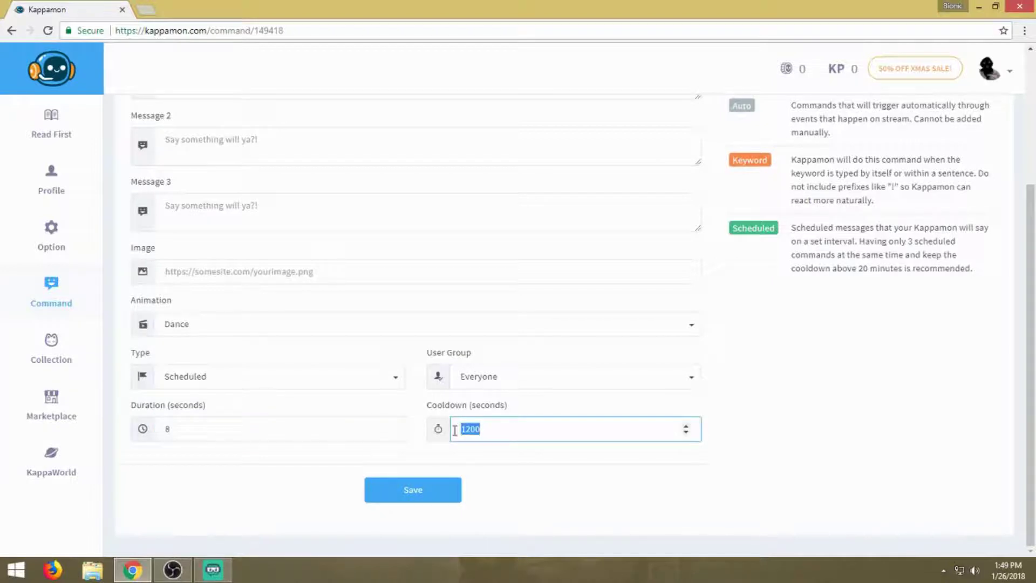
{"action": "scroll", "coordinate": [702, 406], "scroll_direction": "up", "scroll_amount": 2}
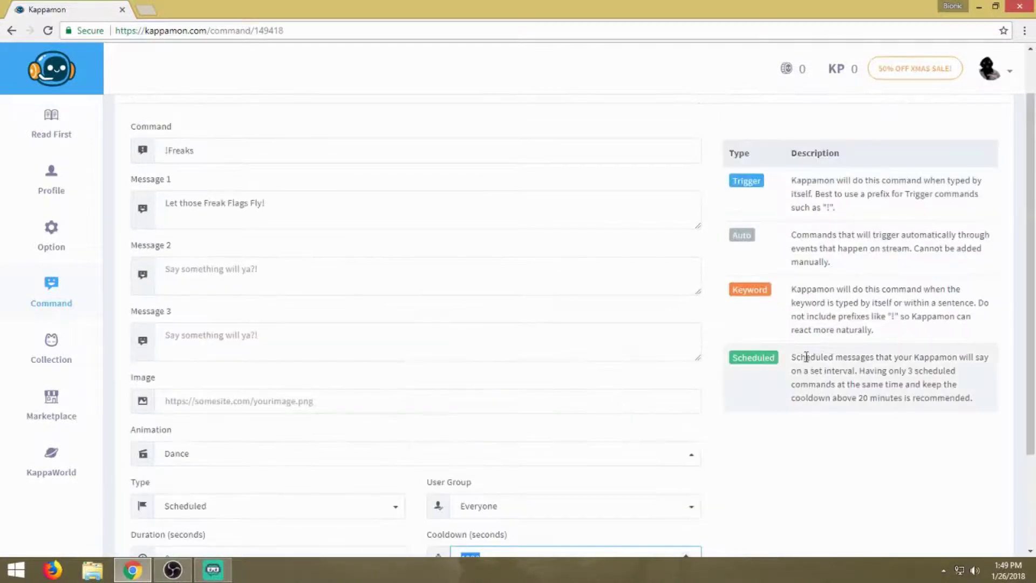
{"action": "left_click_drag", "start_coordinate": [794, 358], "coordinate": [969, 398]}
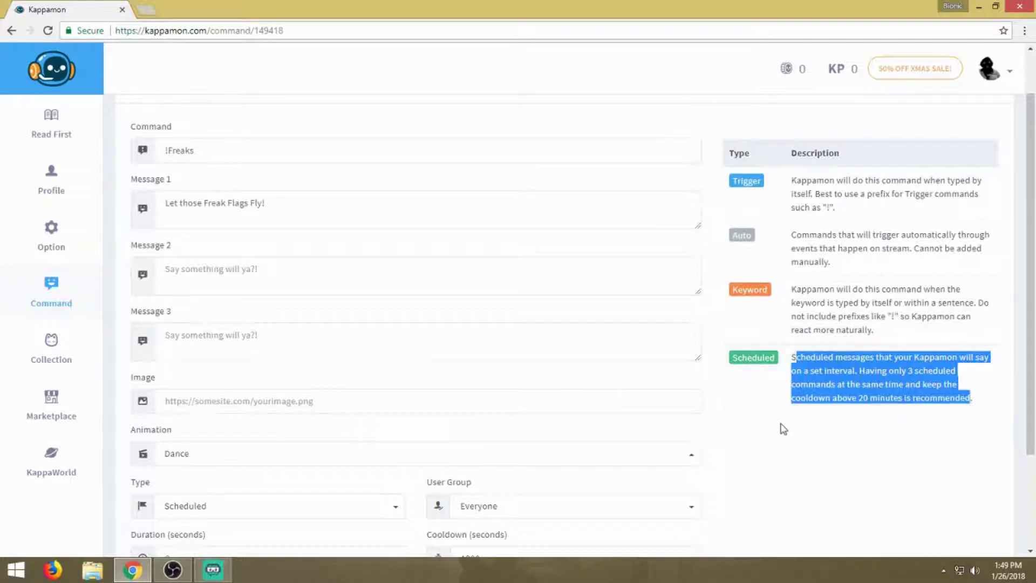
{"action": "left_click", "coordinate": [782, 429]}
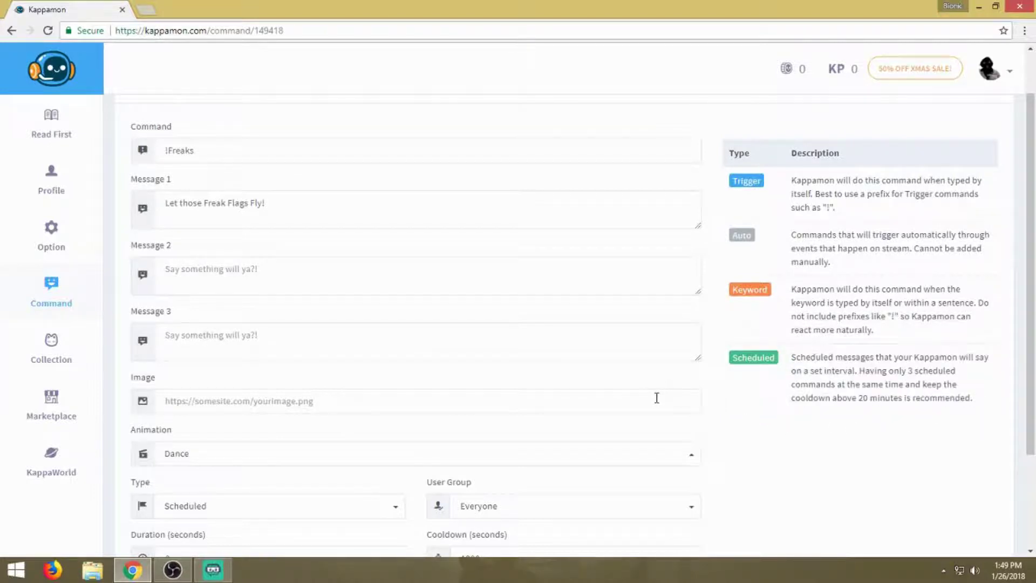
{"action": "scroll", "coordinate": [640, 399], "scroll_direction": "down", "scroll_amount": 2}
{"action": "scroll", "coordinate": [631, 402], "scroll_direction": "up", "scroll_amount": 1}
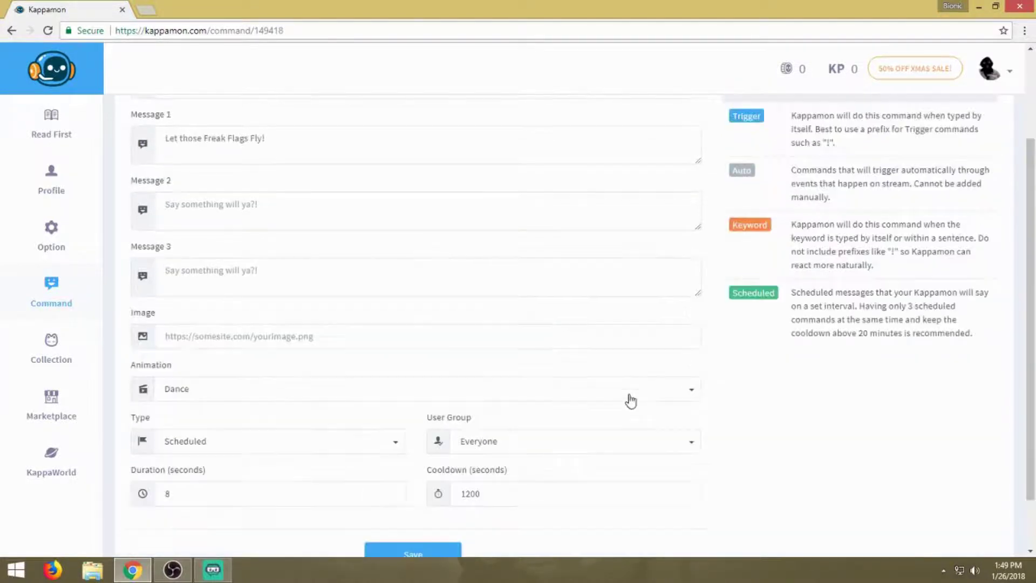
{"action": "scroll", "coordinate": [631, 402], "scroll_direction": "up", "scroll_amount": 1}
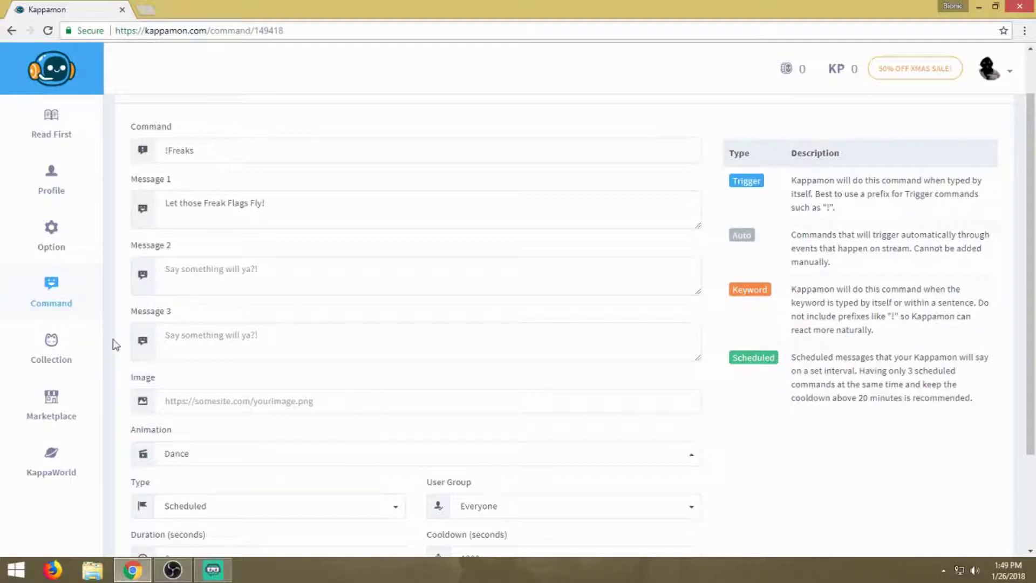
Go through the Collection to the Marketplace and page to its third page of pets.
{"action": "left_click", "coordinate": [61, 348]}
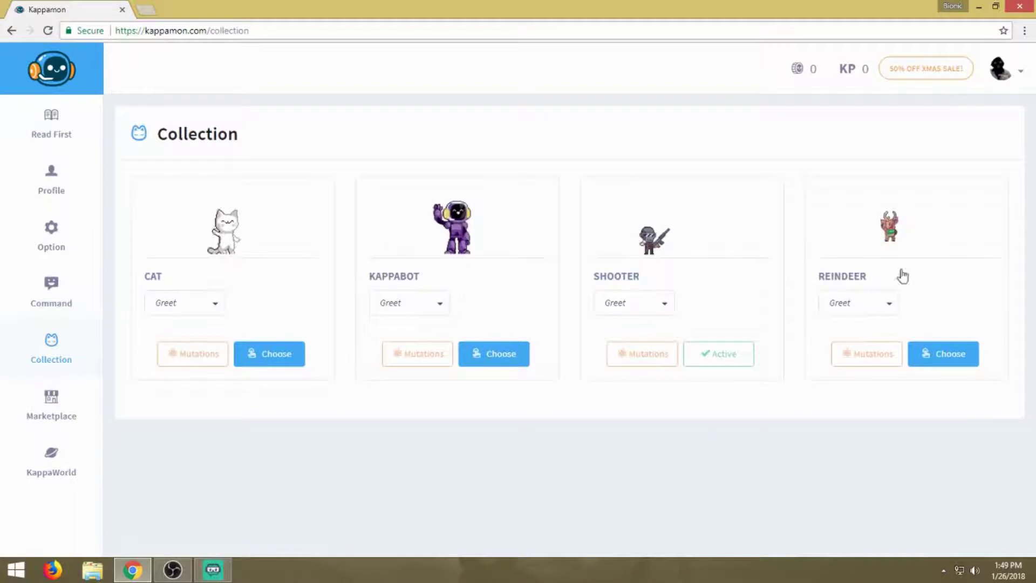
{"action": "left_click", "coordinate": [53, 404]}
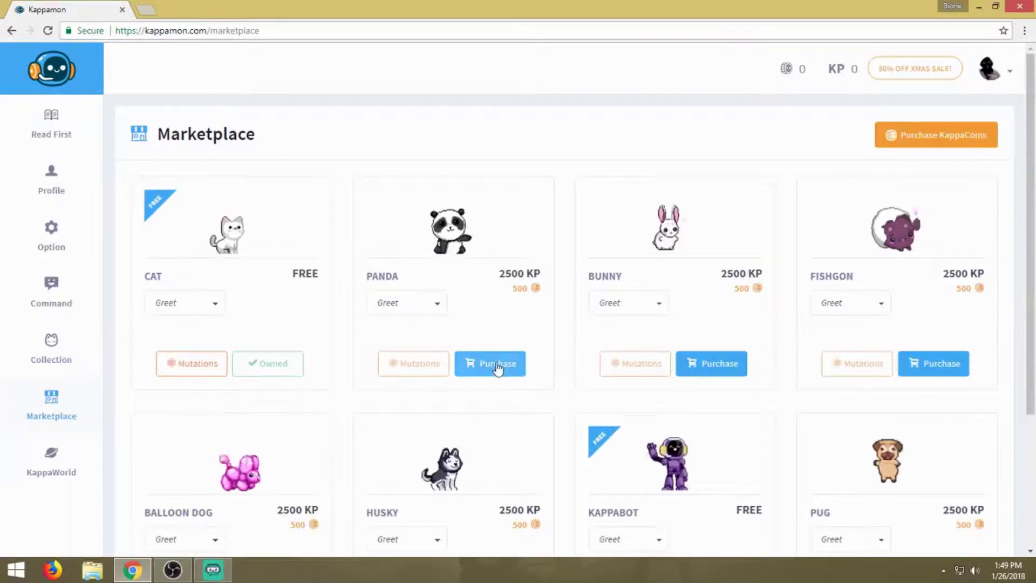
{"action": "scroll", "coordinate": [839, 322], "scroll_direction": "down", "scroll_amount": 4}
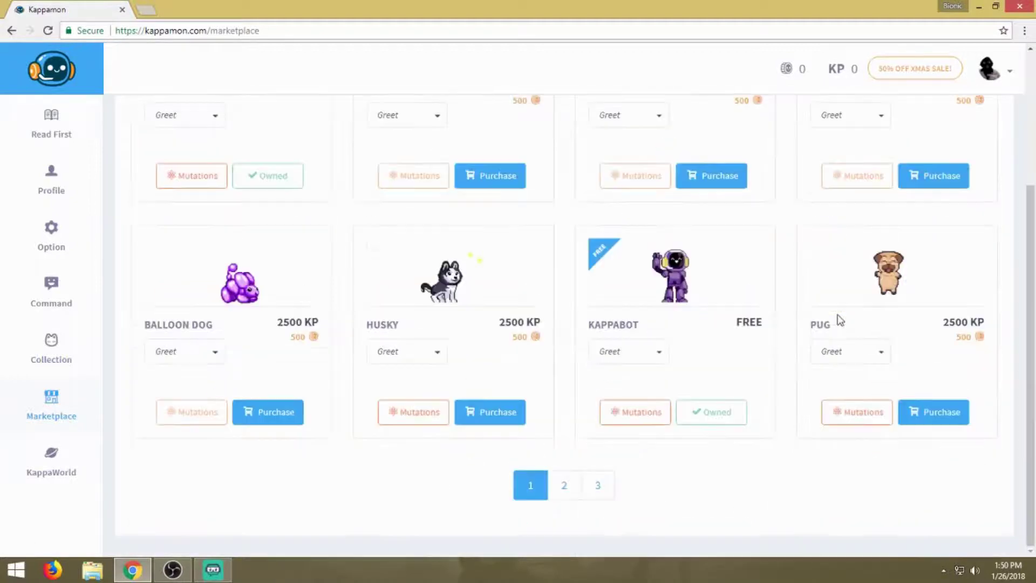
{"action": "left_click", "coordinate": [577, 494]}
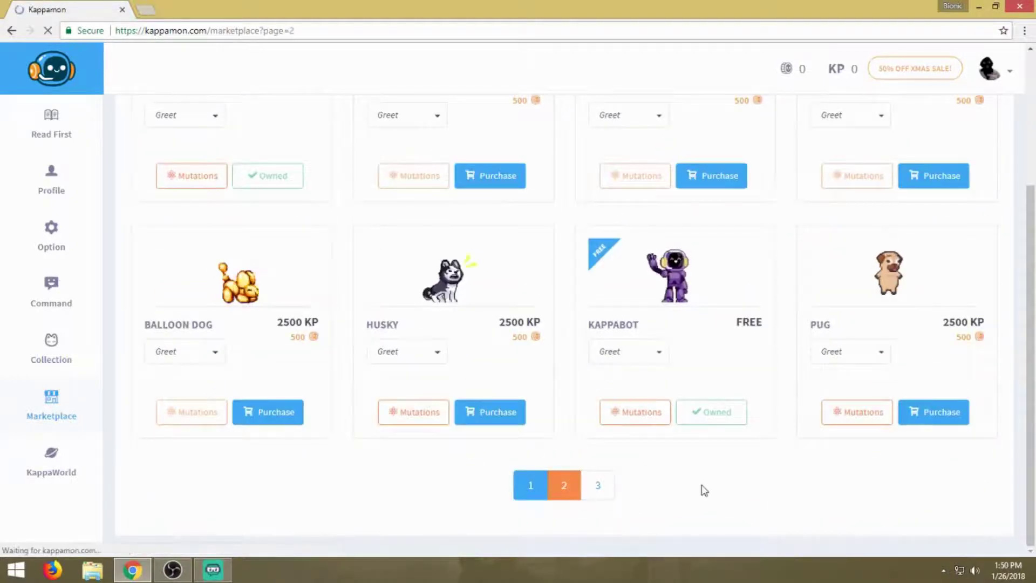
{"action": "scroll", "coordinate": [479, 428], "scroll_direction": "down", "scroll_amount": 5}
{"action": "scroll", "coordinate": [585, 500], "scroll_direction": "down", "scroll_amount": 1}
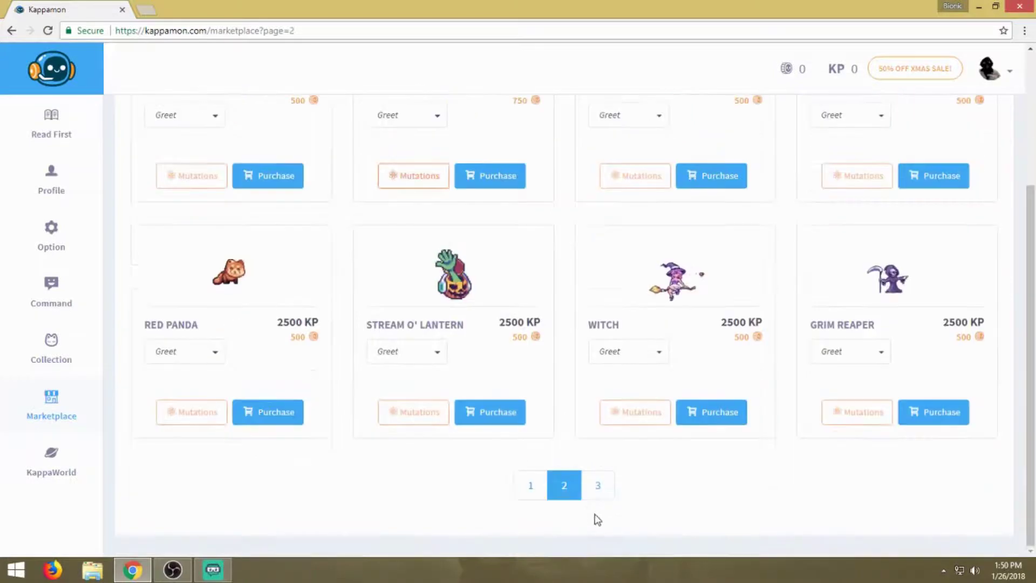
{"action": "left_click", "coordinate": [598, 491]}
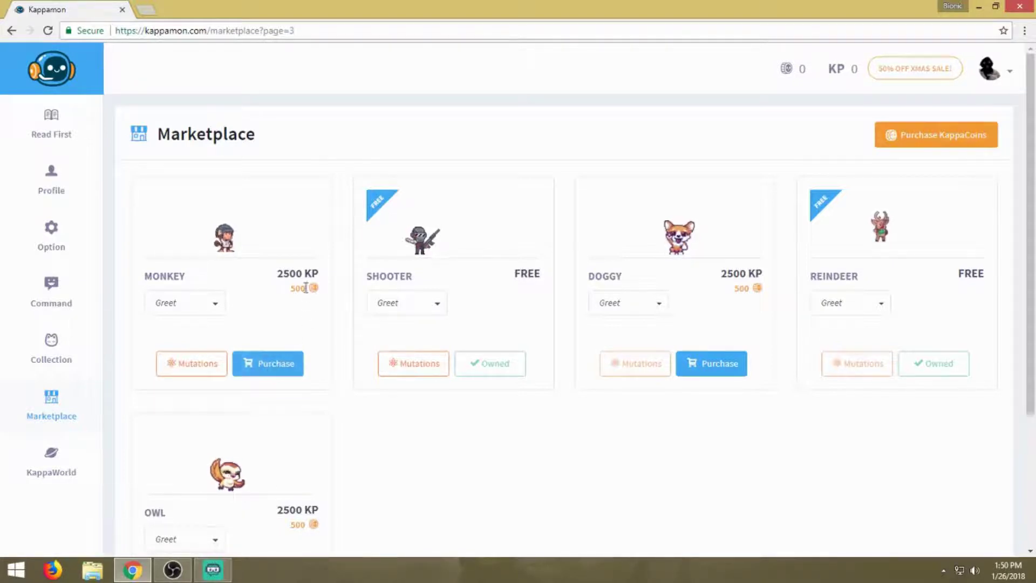
Highlight the Monkey's 500-coin and 2500 KP prices and open the KappaCoins purchase page.
{"action": "left_click_drag", "start_coordinate": [278, 278], "coordinate": [316, 303]}
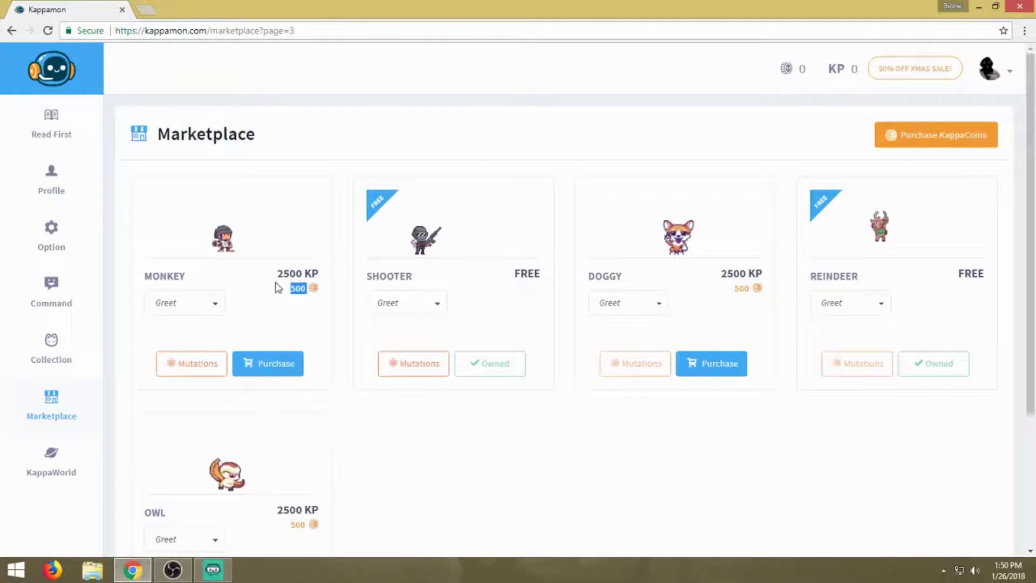
{"action": "left_click_drag", "start_coordinate": [279, 273], "coordinate": [320, 273]}
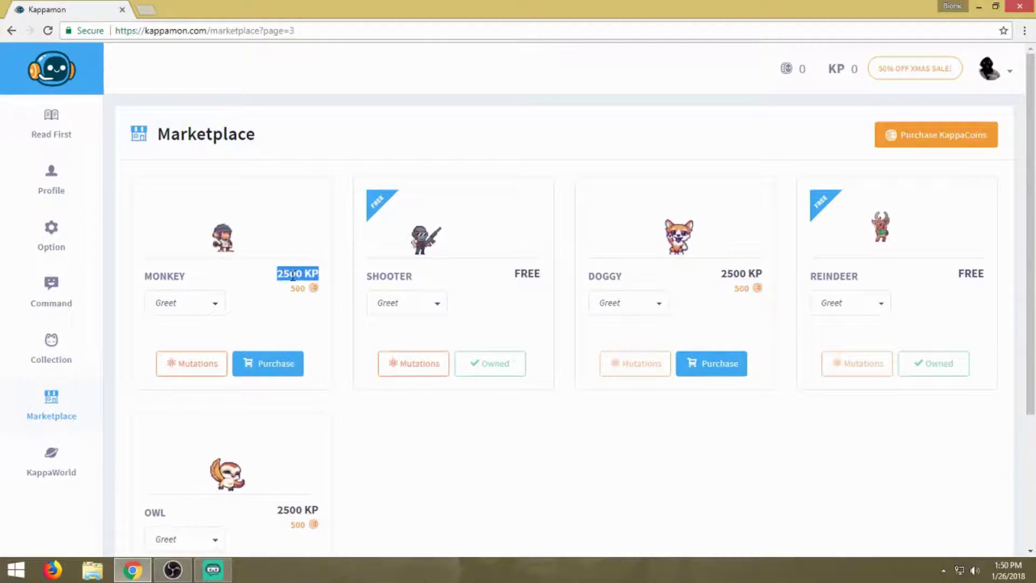
{"action": "left_click", "coordinate": [920, 139]}
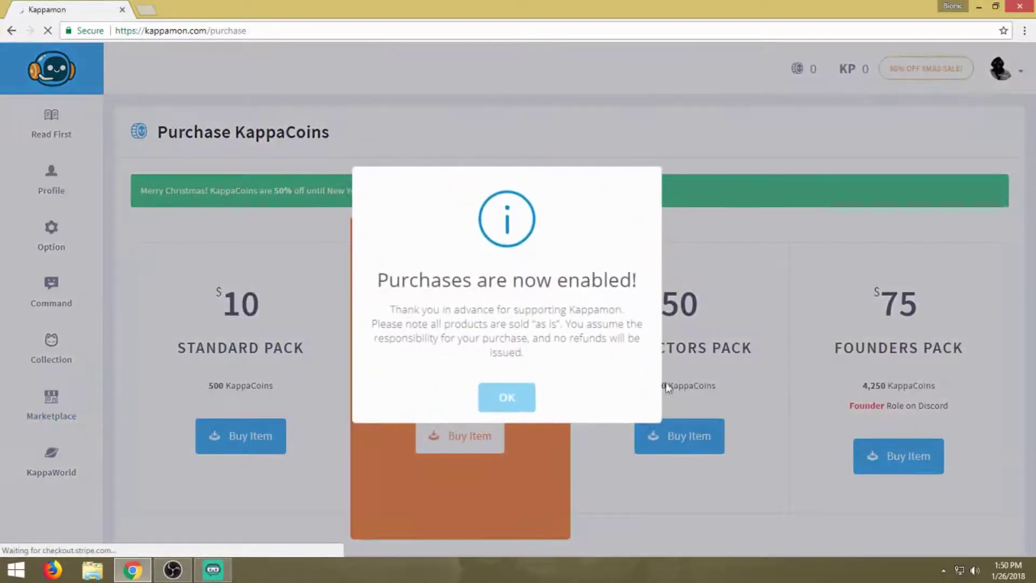
Compare the Standard 500 and Supporter 1,350 KappaCoin packs, then view the pet collection.
{"action": "left_click", "coordinate": [515, 400]}
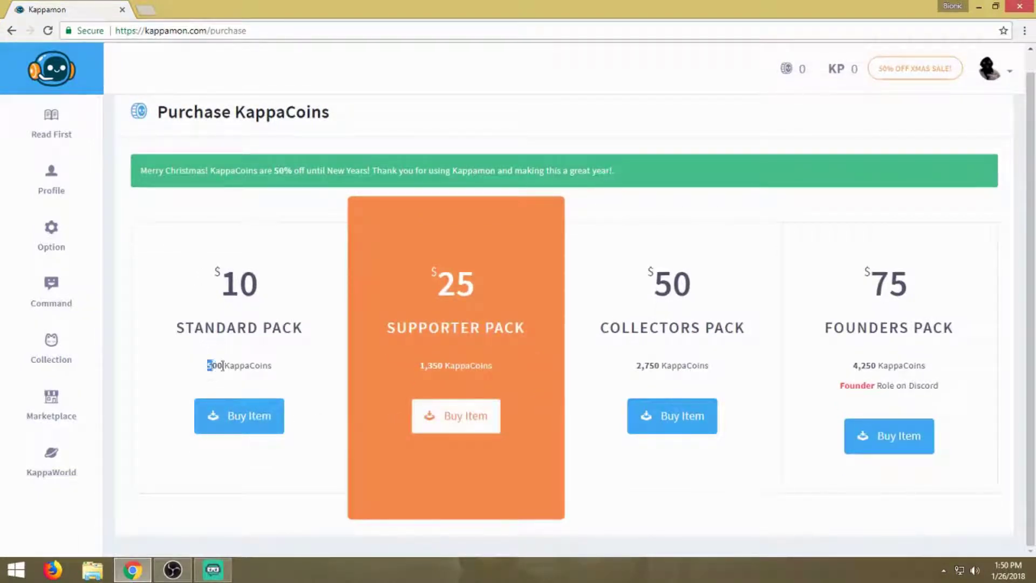
{"action": "left_click_drag", "start_coordinate": [207, 367], "coordinate": [278, 371]}
{"action": "left_click_drag", "start_coordinate": [419, 365], "coordinate": [512, 374]}
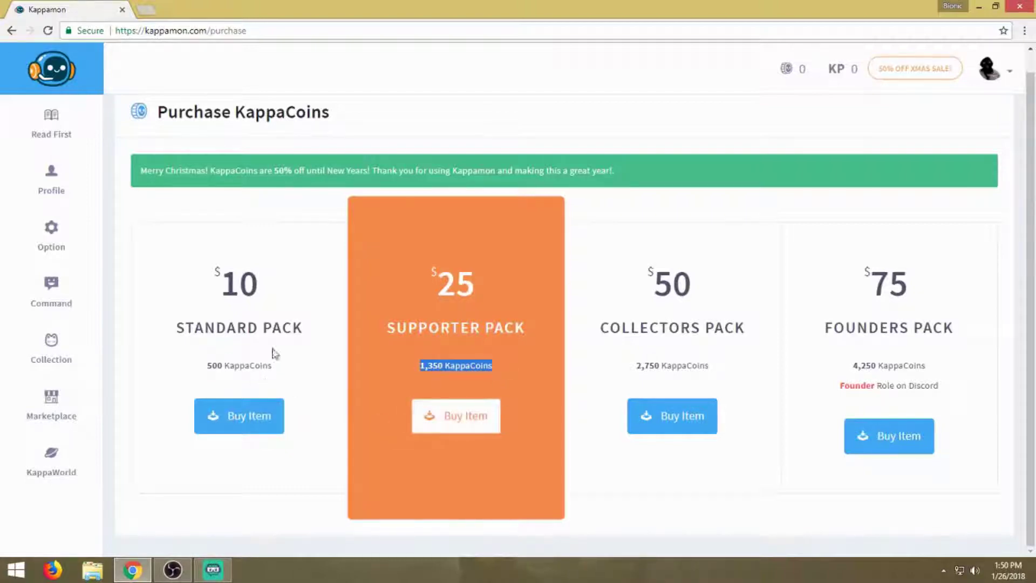
{"action": "left_click", "coordinate": [11, 35]}
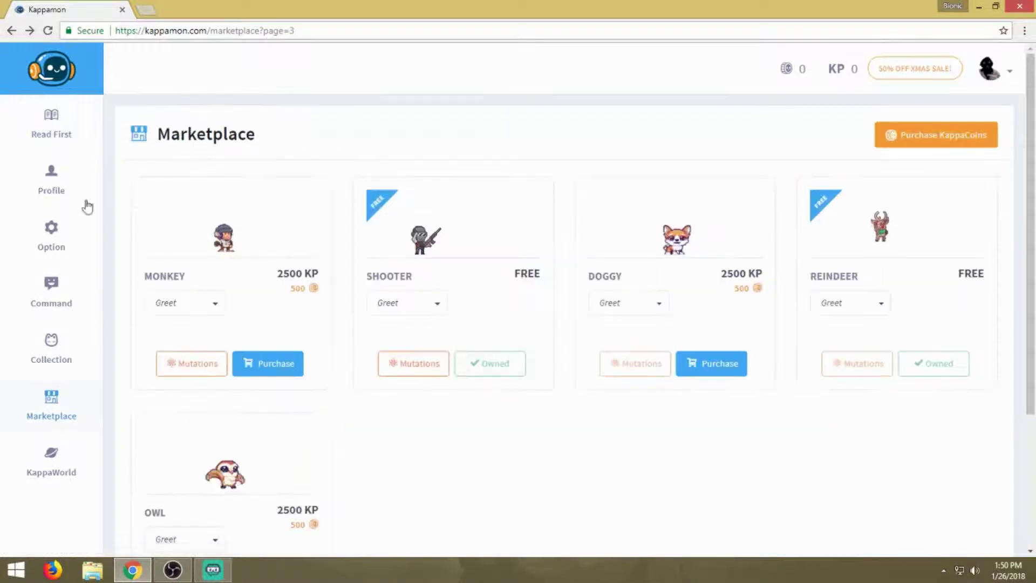
{"action": "left_click", "coordinate": [51, 348]}
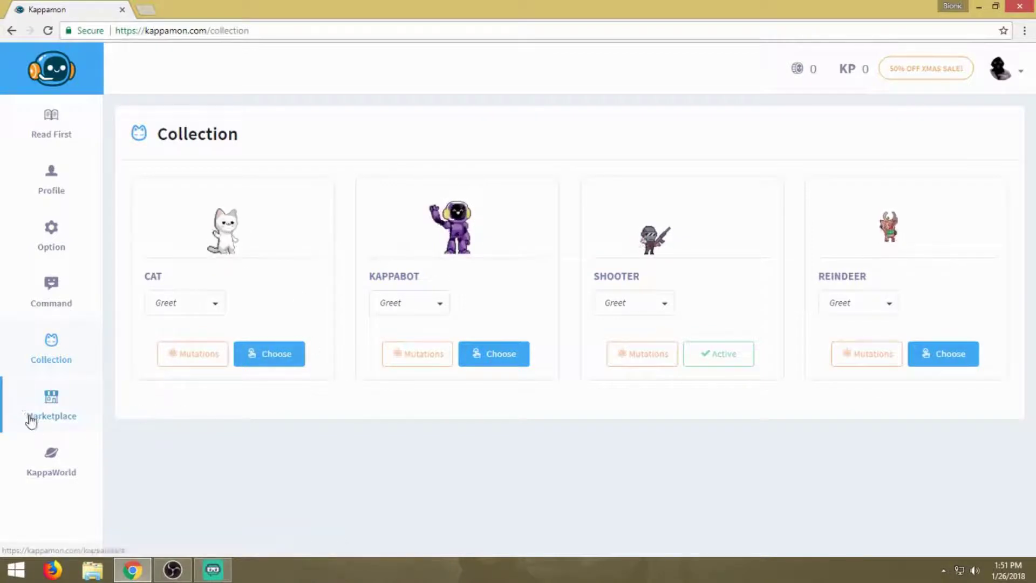
{"action": "left_click", "coordinate": [50, 454]}
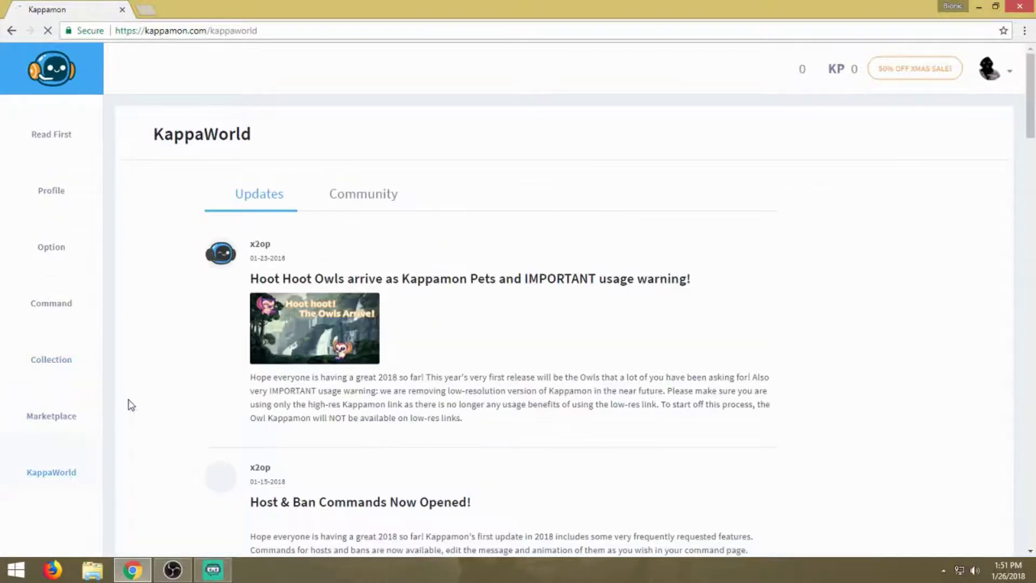
Browse the KappaWorld updates and Community links, scrolling through the recent posts.
{"action": "scroll", "coordinate": [407, 339], "scroll_direction": "down", "scroll_amount": 1}
{"action": "scroll", "coordinate": [400, 339], "scroll_direction": "down", "scroll_amount": 3}
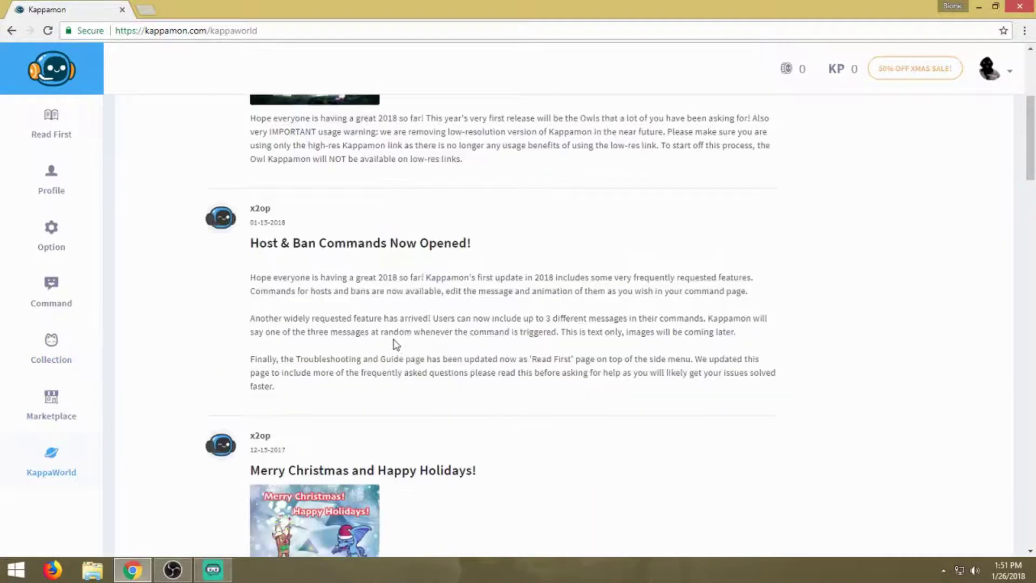
{"action": "scroll", "coordinate": [394, 346], "scroll_direction": "up", "scroll_amount": 4}
{"action": "left_click", "coordinate": [367, 199]}
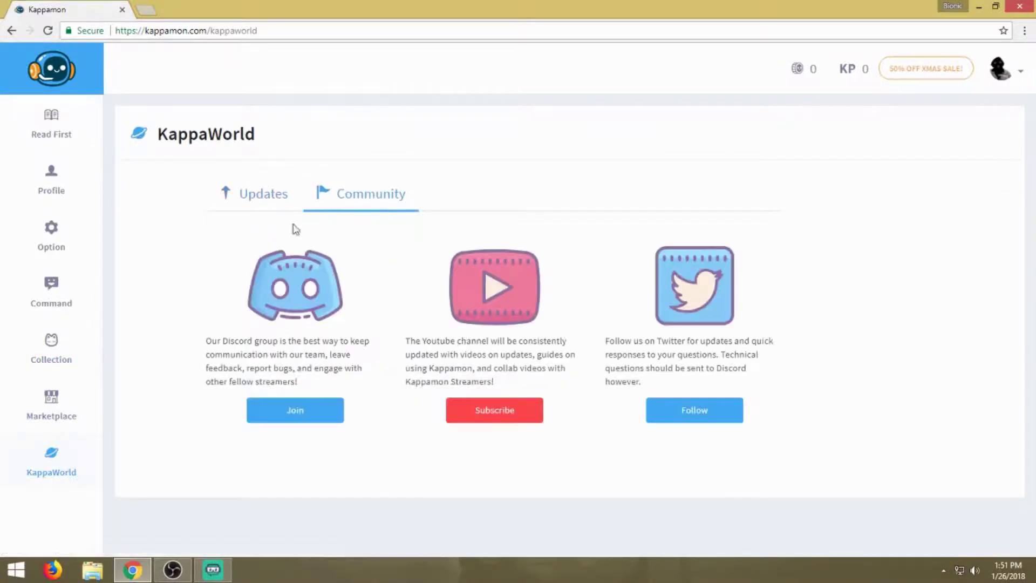
{"action": "left_click", "coordinate": [273, 202]}
{"action": "scroll", "coordinate": [366, 420], "scroll_direction": "down", "scroll_amount": 8}
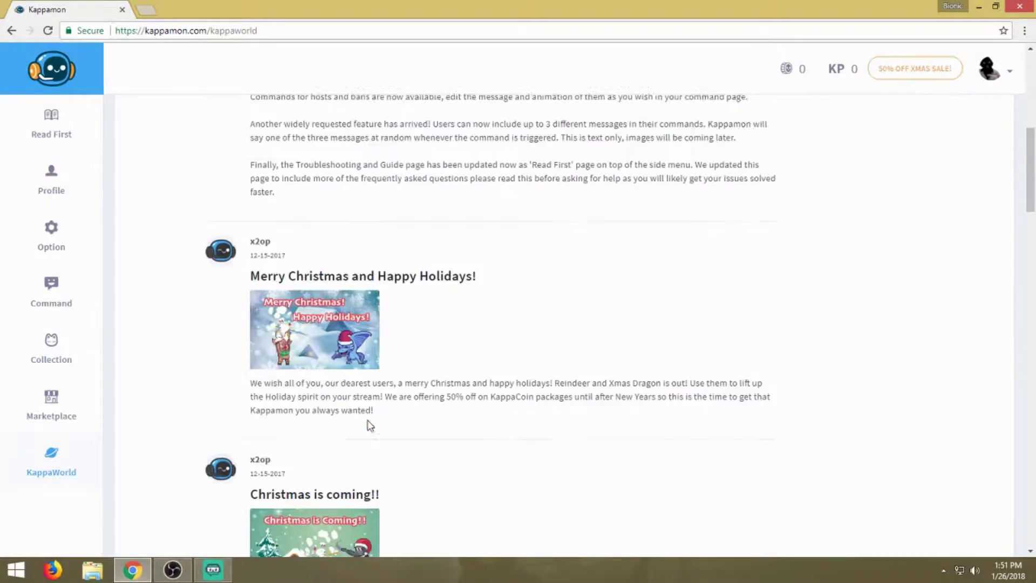
{"action": "scroll", "coordinate": [367, 419], "scroll_direction": "down", "scroll_amount": 8}
{"action": "scroll", "coordinate": [366, 426], "scroll_direction": "up", "scroll_amount": 8}
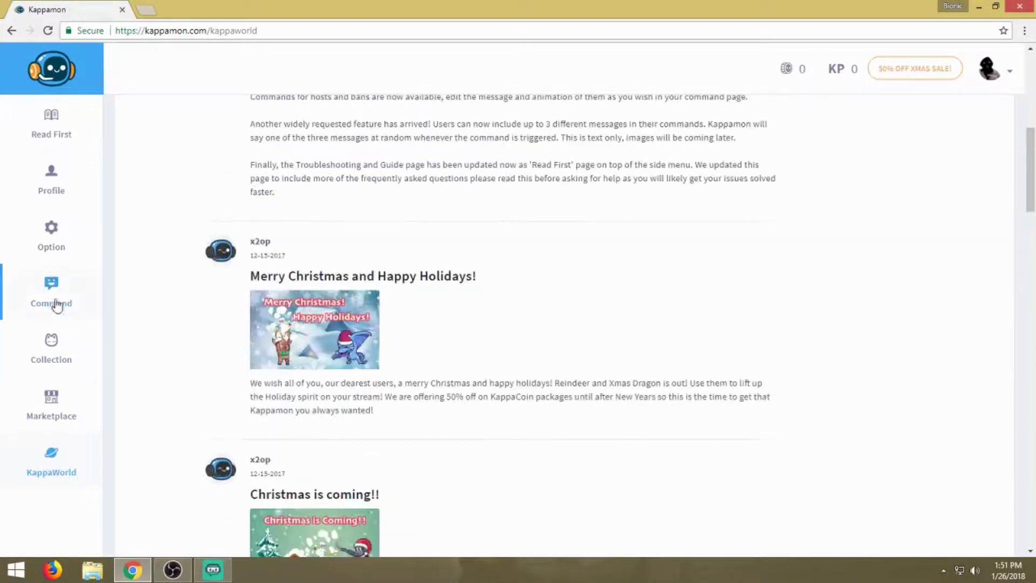
{"action": "left_click", "coordinate": [56, 306]}
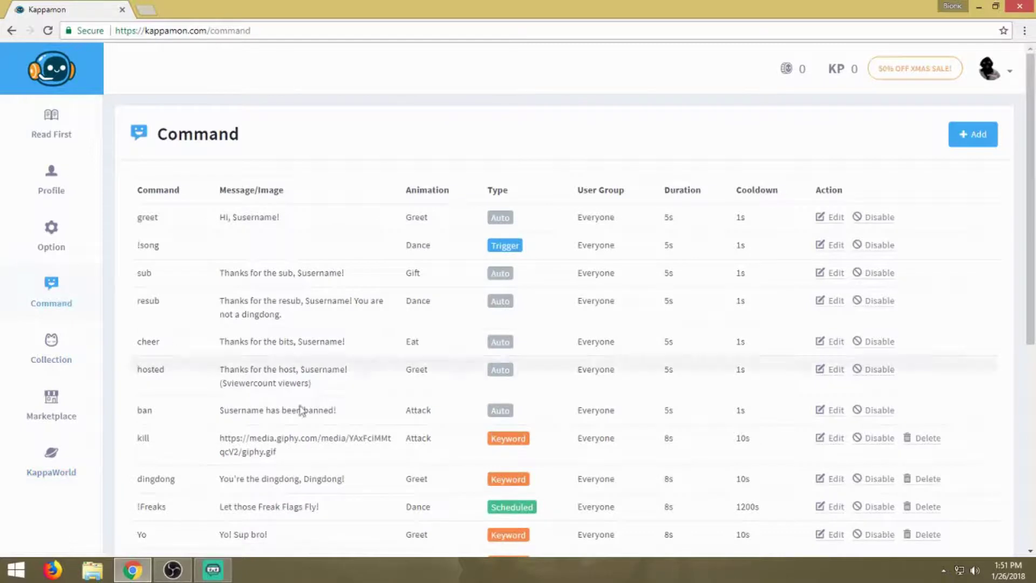
Scroll the command table and open the dingdong command for editing.
{"action": "scroll", "coordinate": [446, 479], "scroll_direction": "down", "scroll_amount": 3}
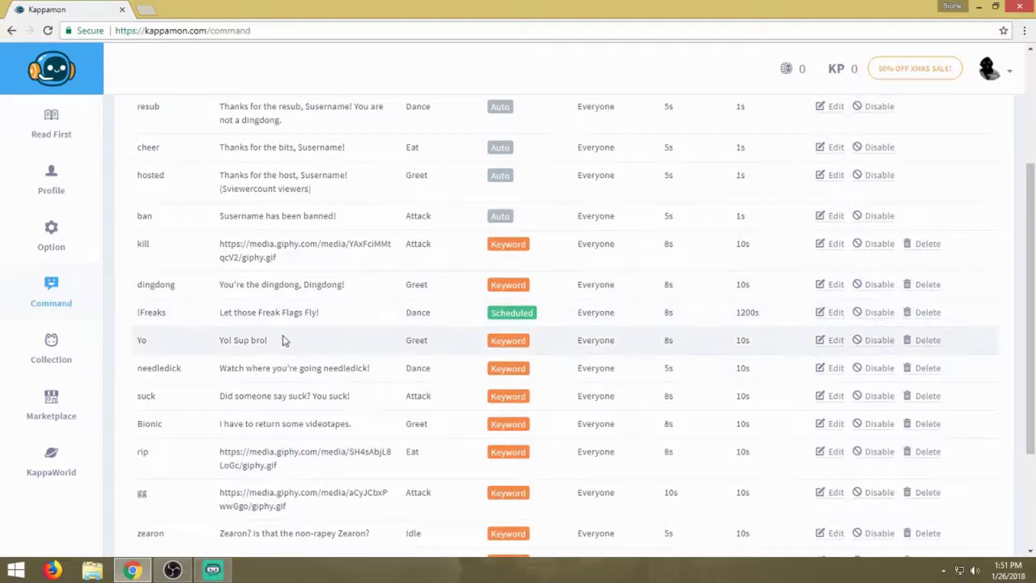
{"action": "left_click", "coordinate": [830, 287]}
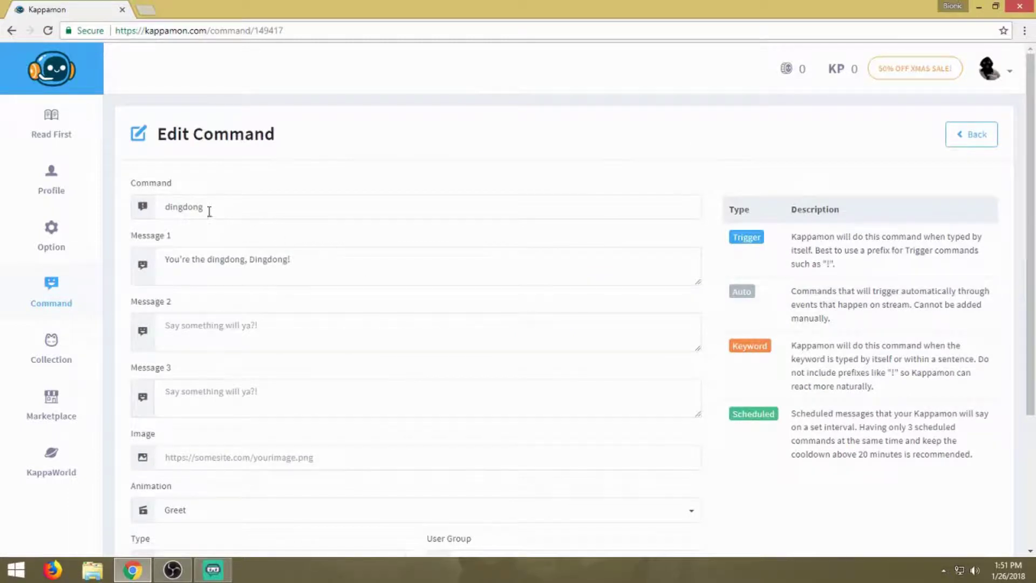
{"action": "left_click_drag", "start_coordinate": [164, 207], "coordinate": [223, 207]}
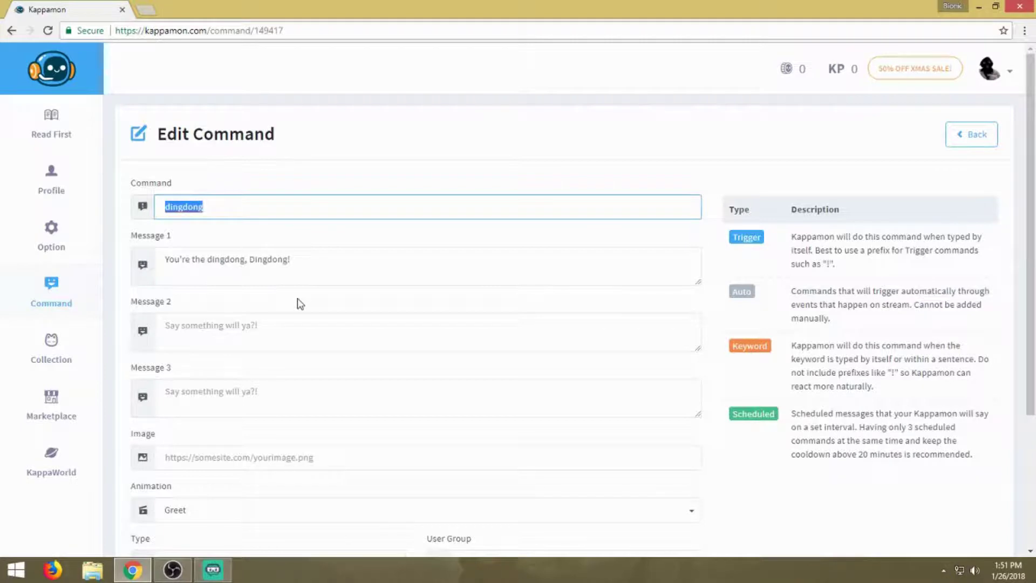
{"action": "left_click", "coordinate": [271, 201]}
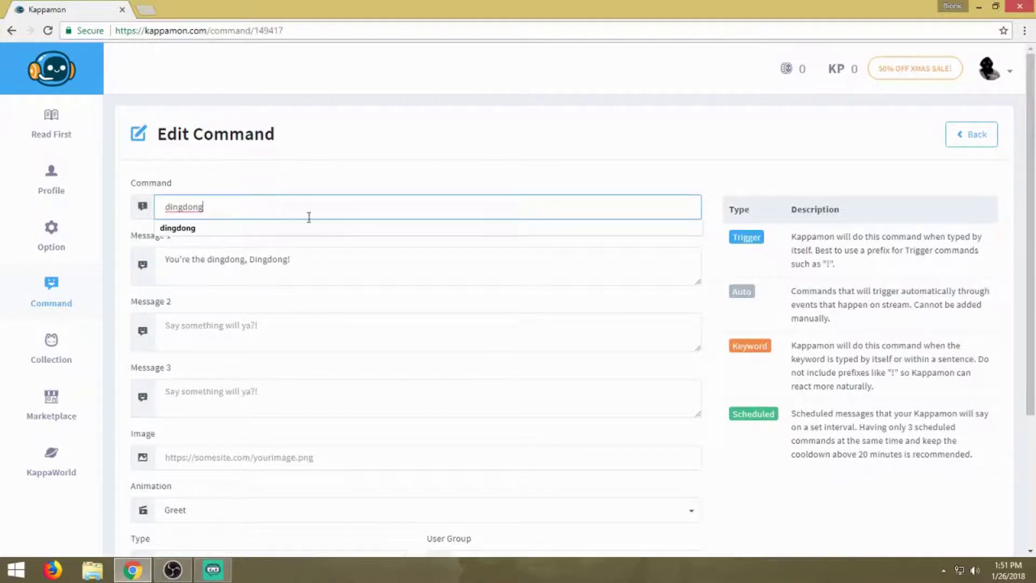
{"action": "left_click", "coordinate": [360, 262]}
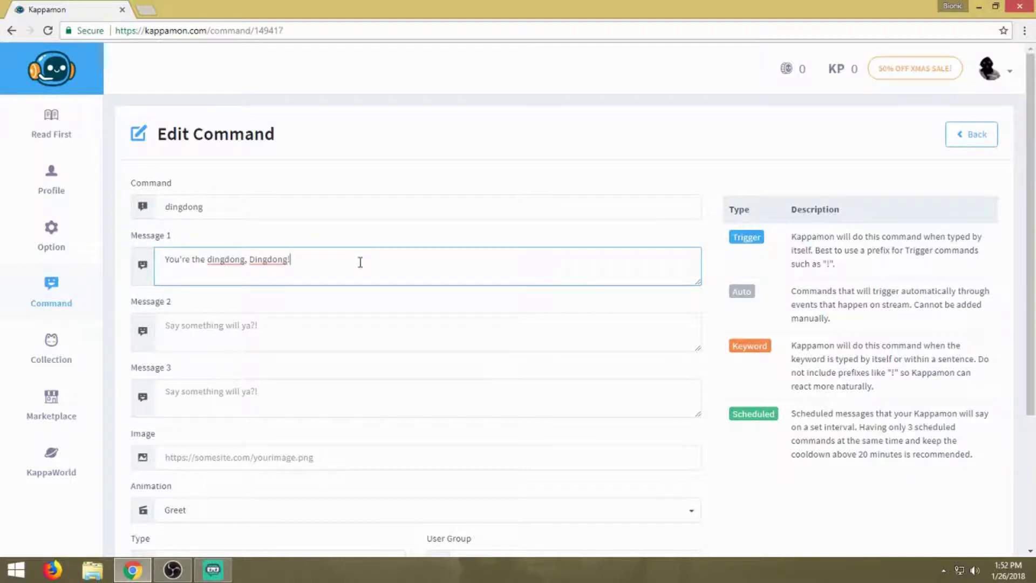
{"action": "left_click", "coordinate": [243, 205]}
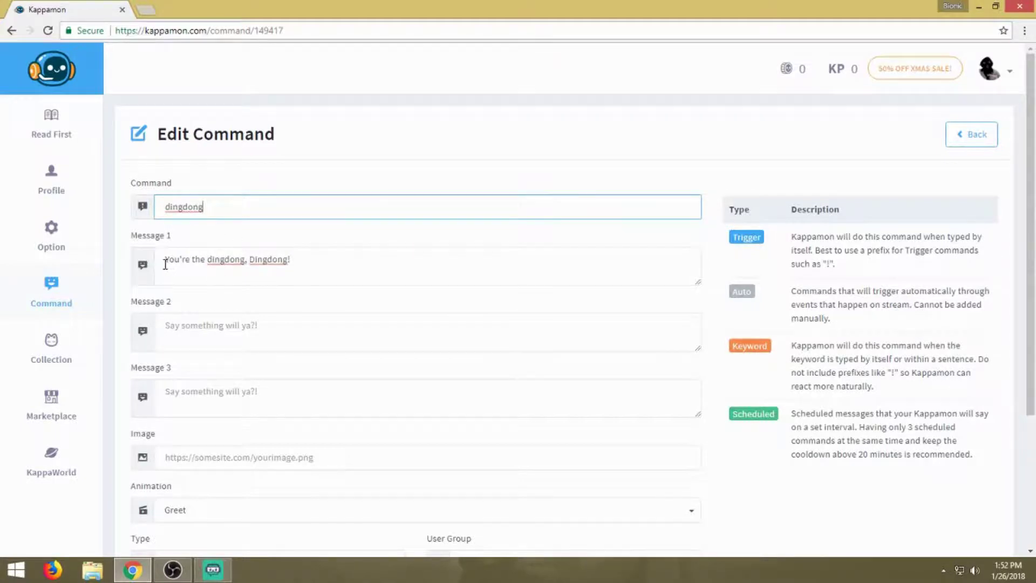
{"action": "left_click_drag", "start_coordinate": [164, 260], "coordinate": [300, 270]}
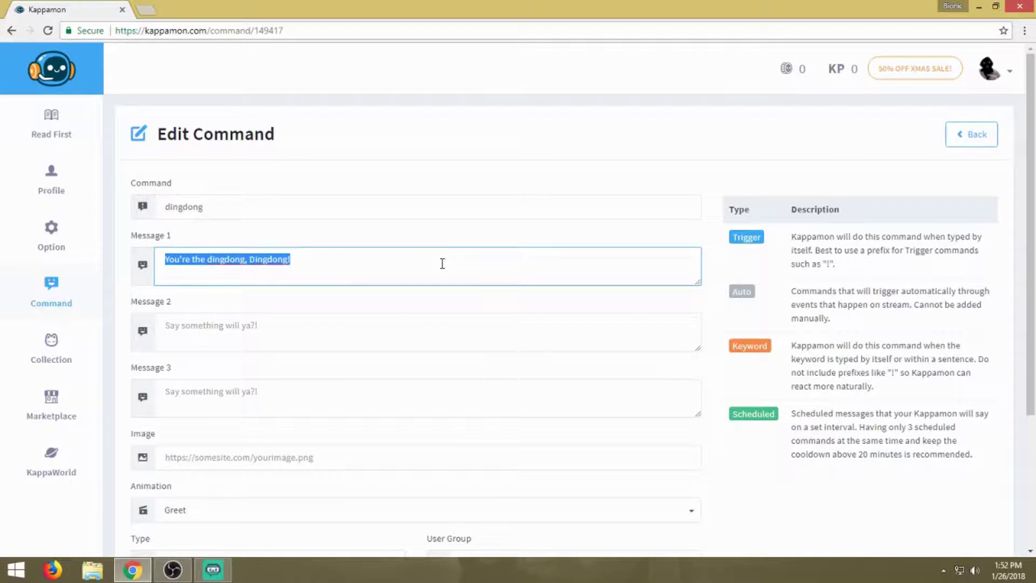
Keep the dingdong command's type as Keyword after checking the Trigger option.
{"action": "scroll", "coordinate": [354, 350], "scroll_direction": "down", "scroll_amount": 3}
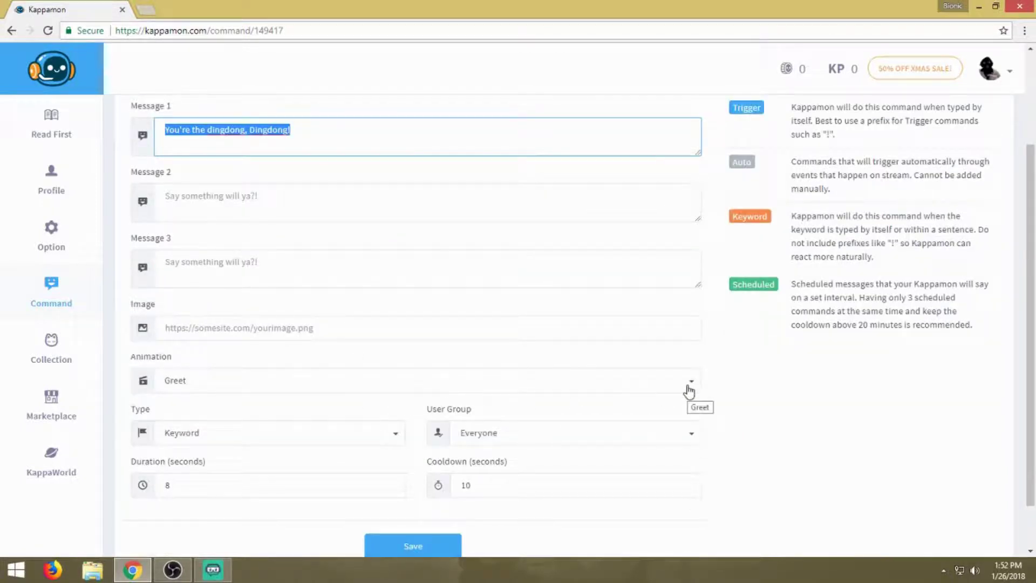
{"action": "left_click", "coordinate": [395, 443]}
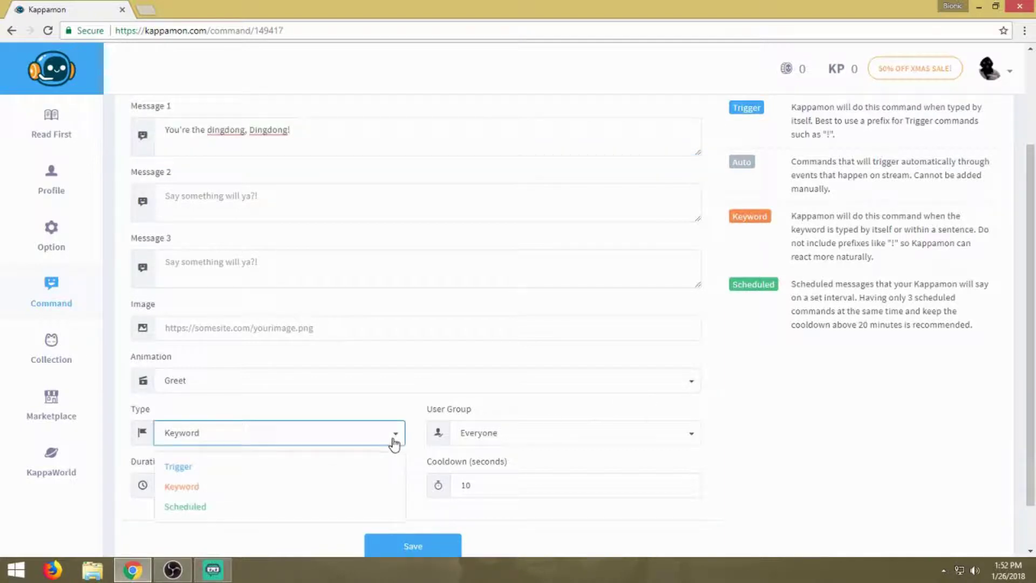
{"action": "left_click", "coordinate": [180, 468]}
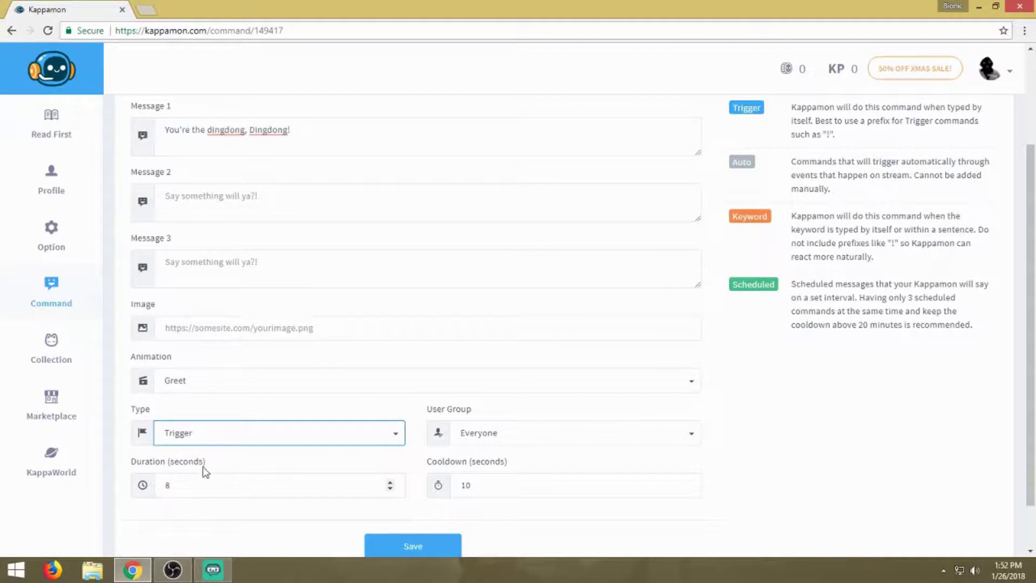
{"action": "left_click", "coordinate": [395, 440]}
{"action": "left_click", "coordinate": [183, 490]}
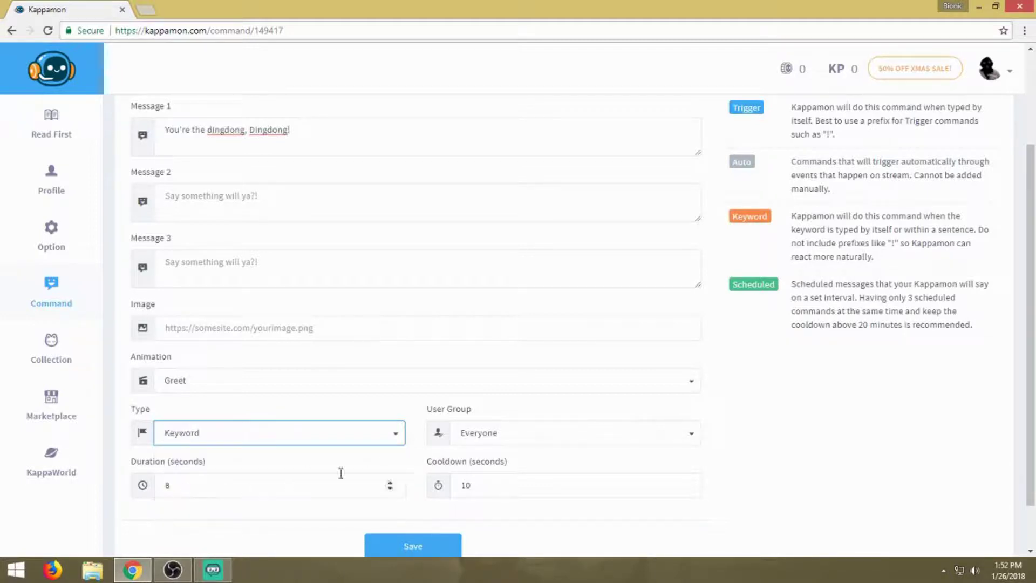
{"action": "left_click", "coordinate": [398, 437]}
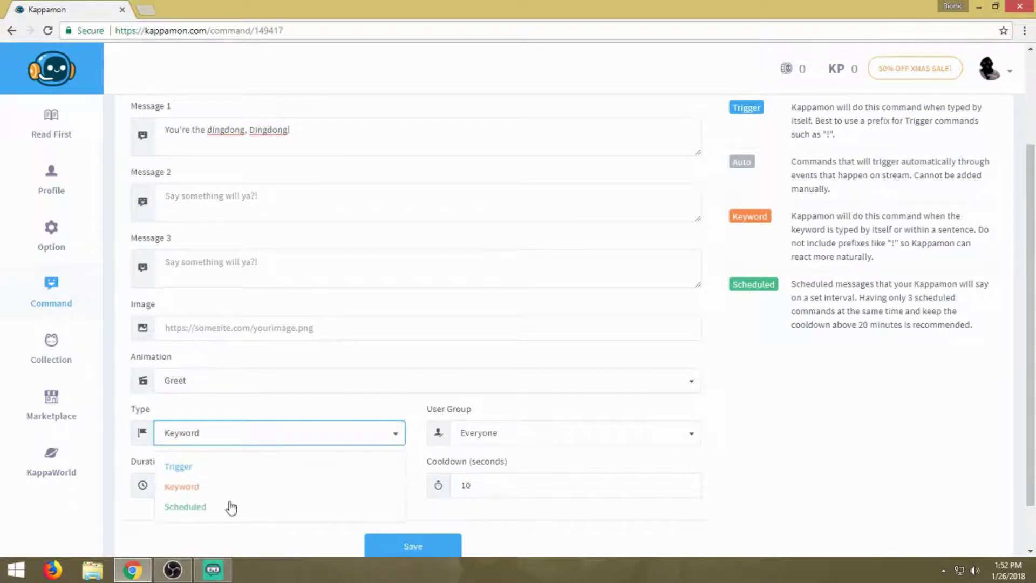
{"action": "left_click", "coordinate": [396, 438]}
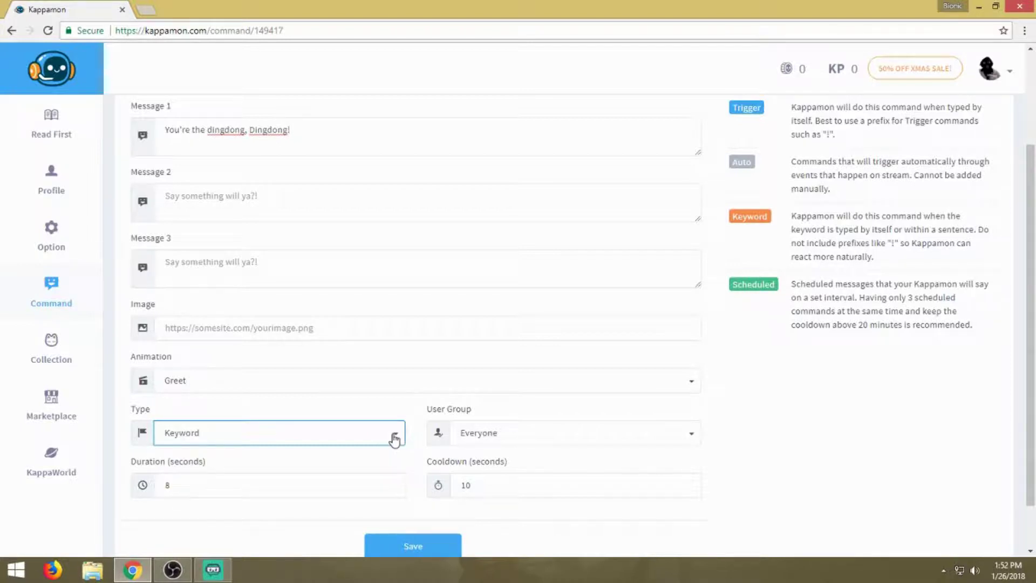
Confirm the command's user group stays set to Everyone.
{"action": "left_click", "coordinate": [689, 436]}
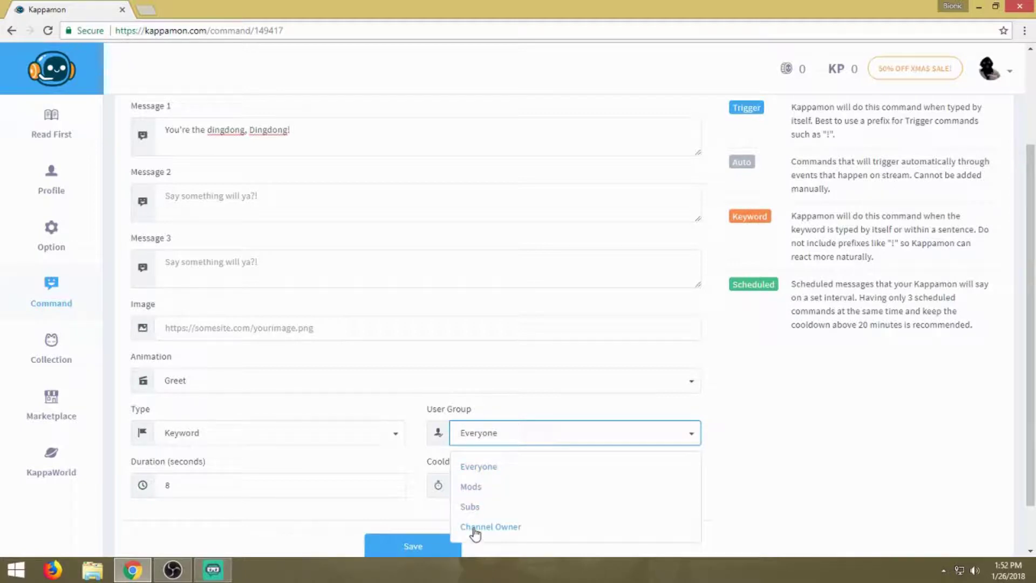
{"action": "left_click", "coordinate": [732, 443]}
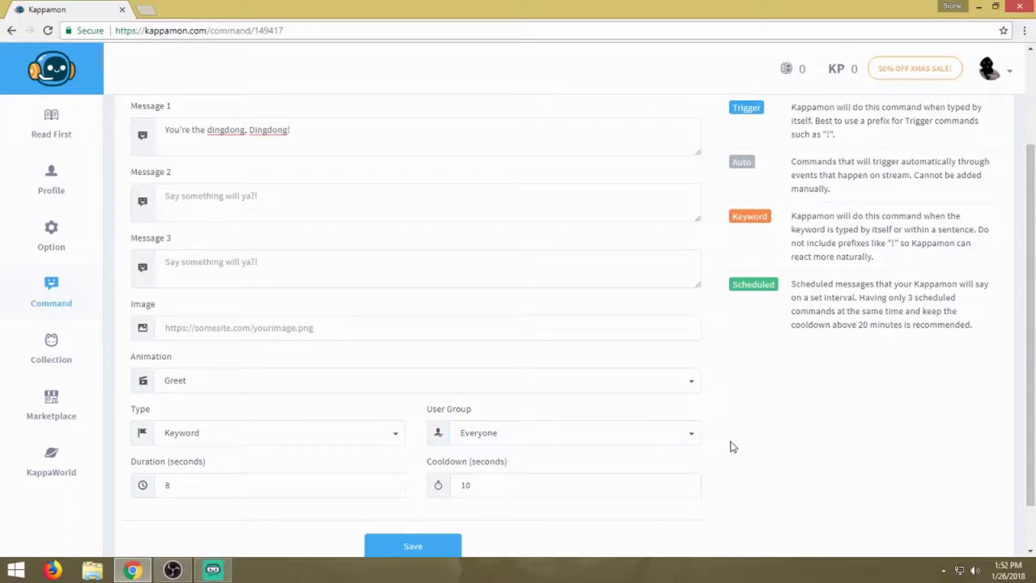
{"action": "left_click", "coordinate": [693, 442]}
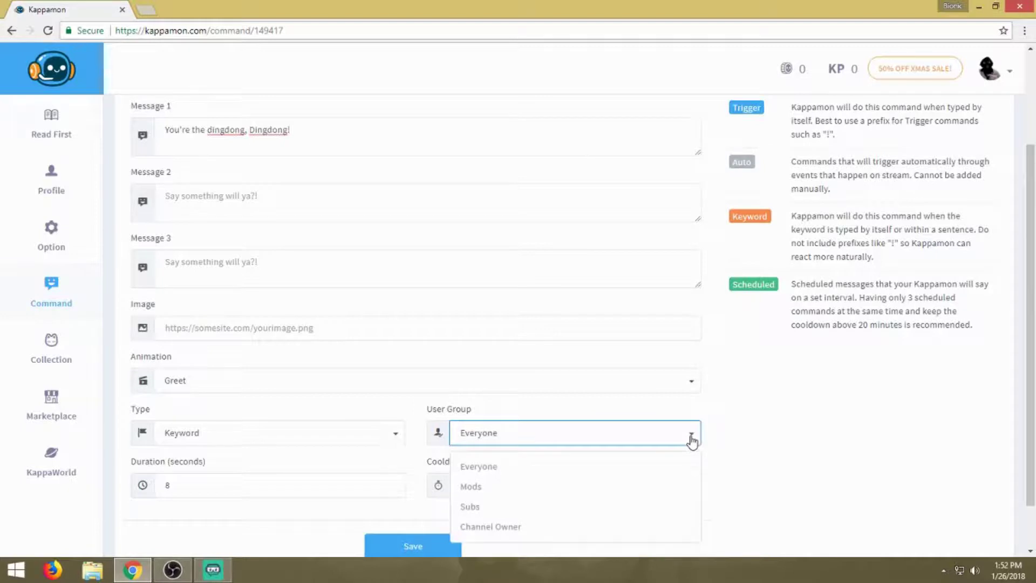
{"action": "left_click", "coordinate": [742, 439]}
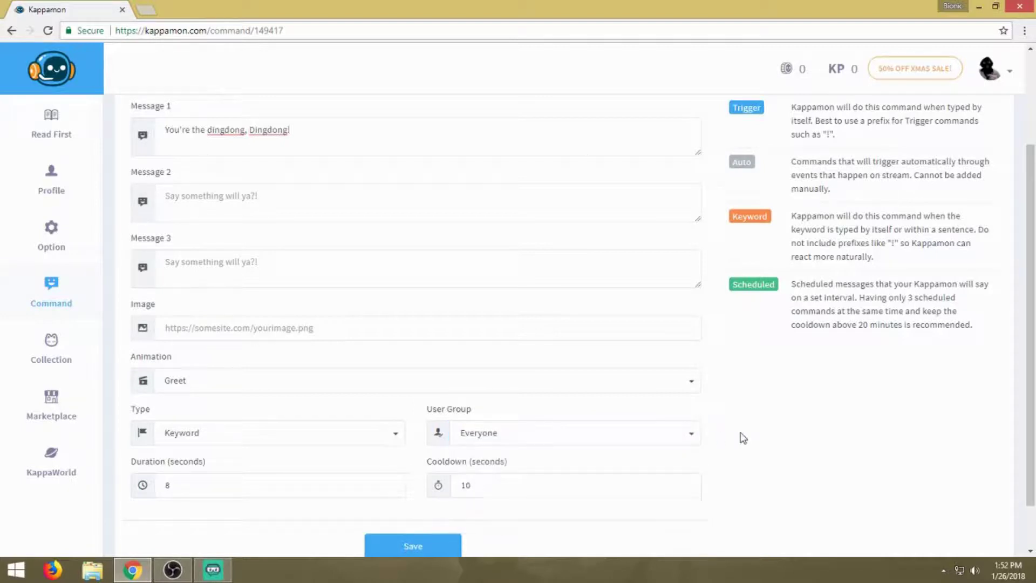
{"action": "left_click", "coordinate": [690, 437]}
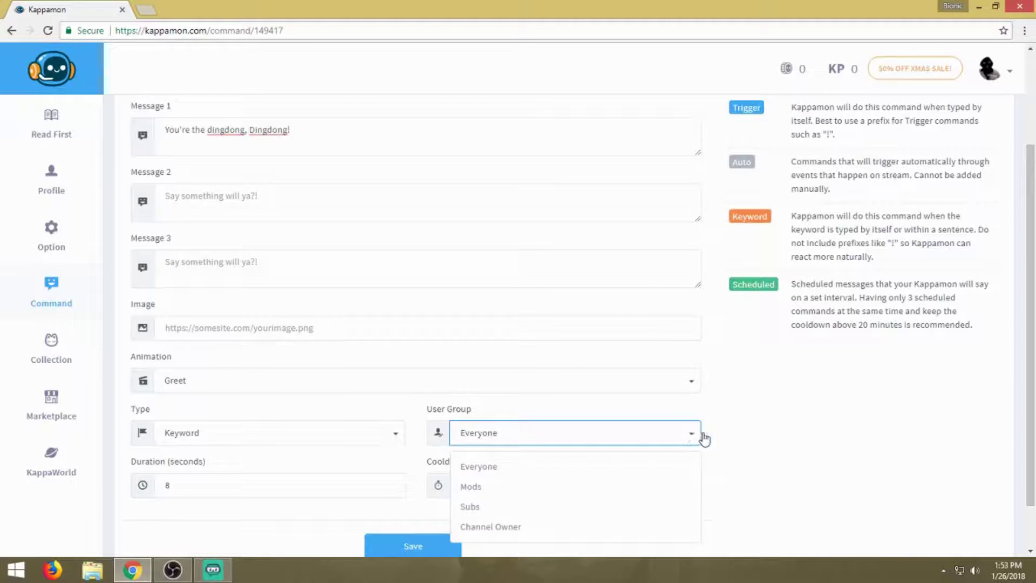
{"action": "left_click", "coordinate": [723, 437]}
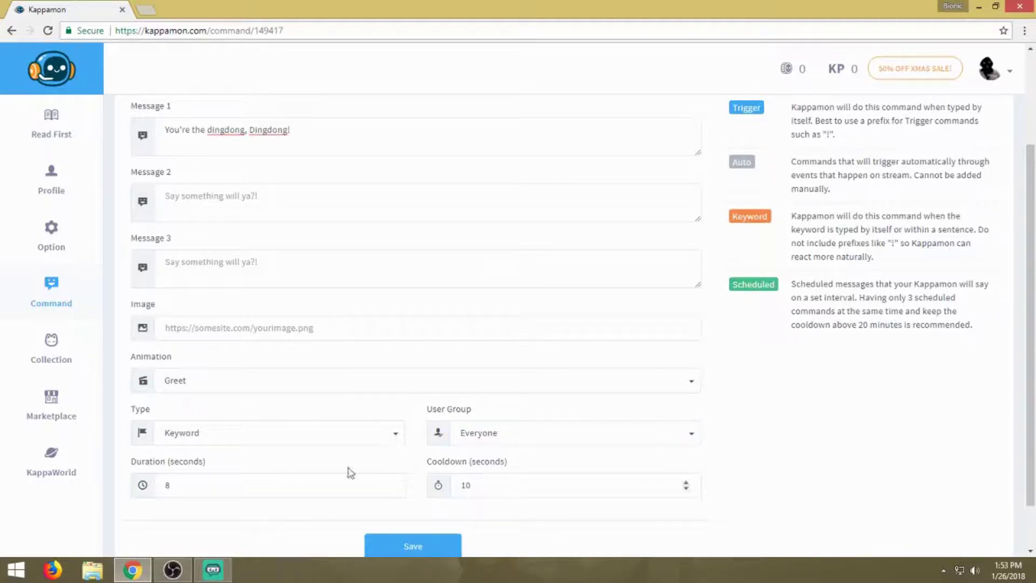
{"action": "left_click", "coordinate": [243, 487]}
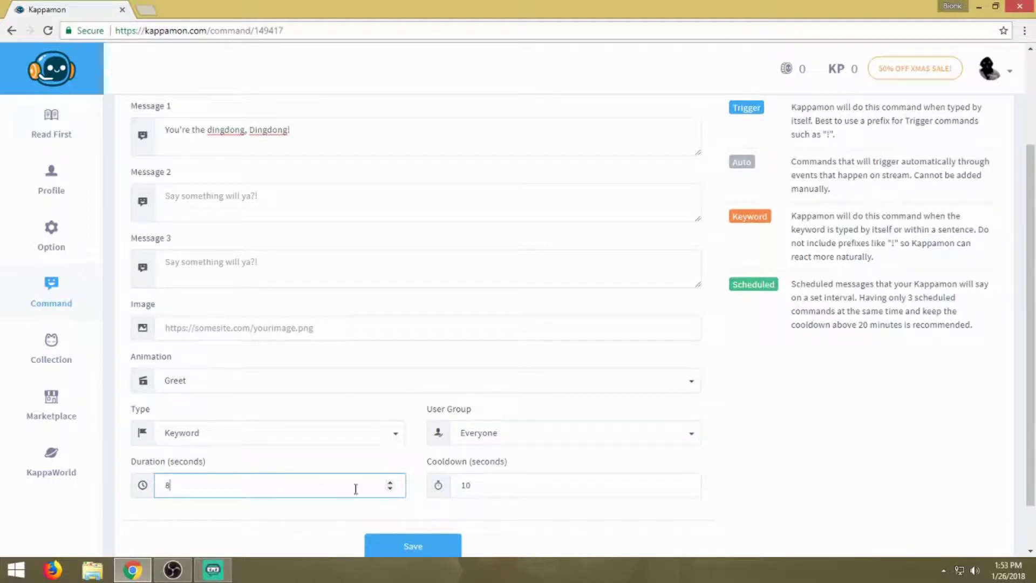
Set the dingdong duration to 8 seconds with a 10-second cooldown and save it.
{"action": "key", "text": "ctrl+a"}
{"action": "type", "text": "10"}
{"action": "key", "text": "BackSpace"}
{"action": "key", "text": "BackSpace"}
{"action": "type", "text": "8"}
{"action": "left_click", "coordinate": [551, 492]}
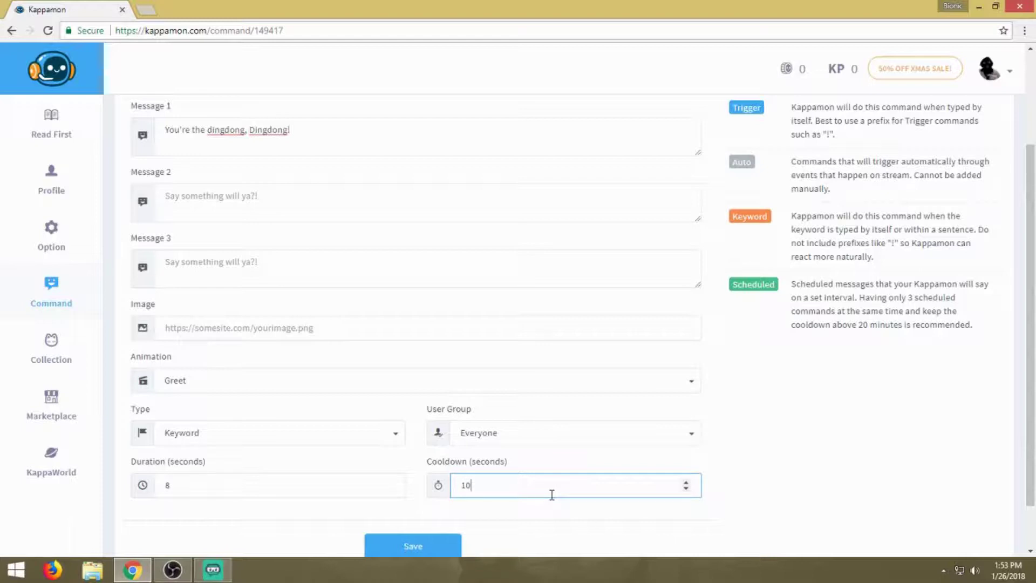
{"action": "scroll", "coordinate": [551, 495], "scroll_direction": "down", "scroll_amount": 2}
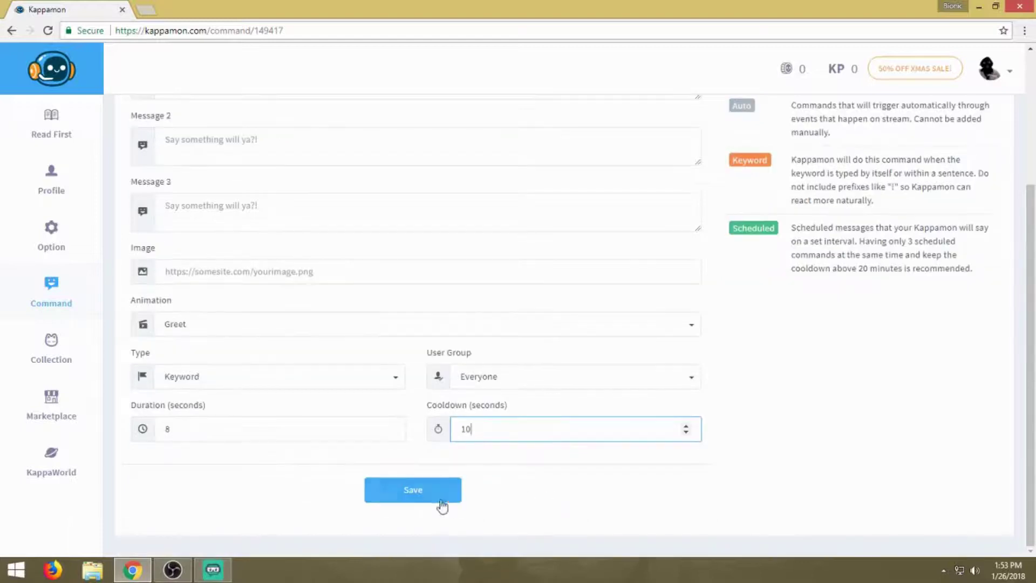
{"action": "left_click", "coordinate": [426, 496]}
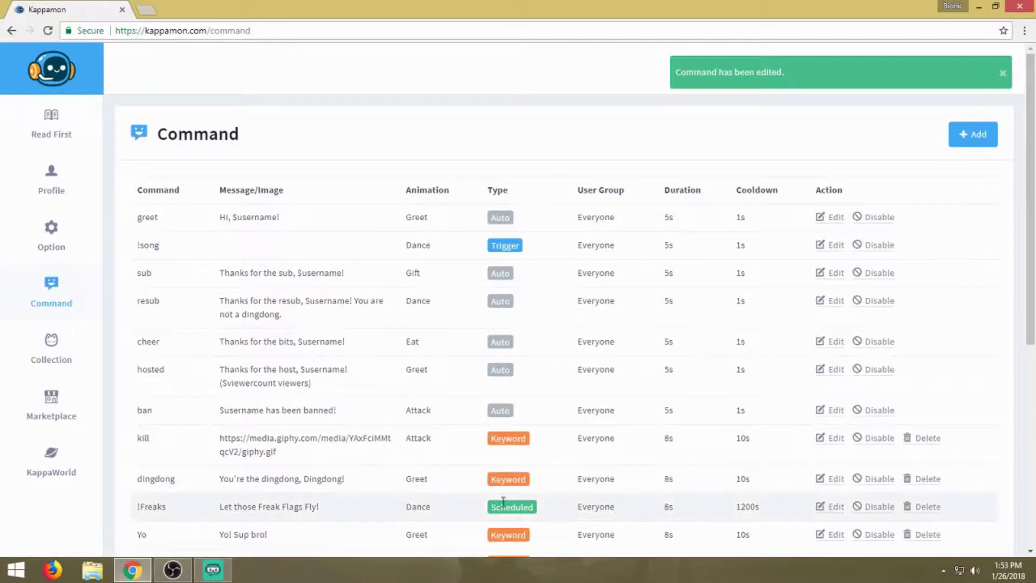
In Streamlabs OBS, add a Browser Source to the Live Scene.
{"action": "left_click", "coordinate": [981, 6]}
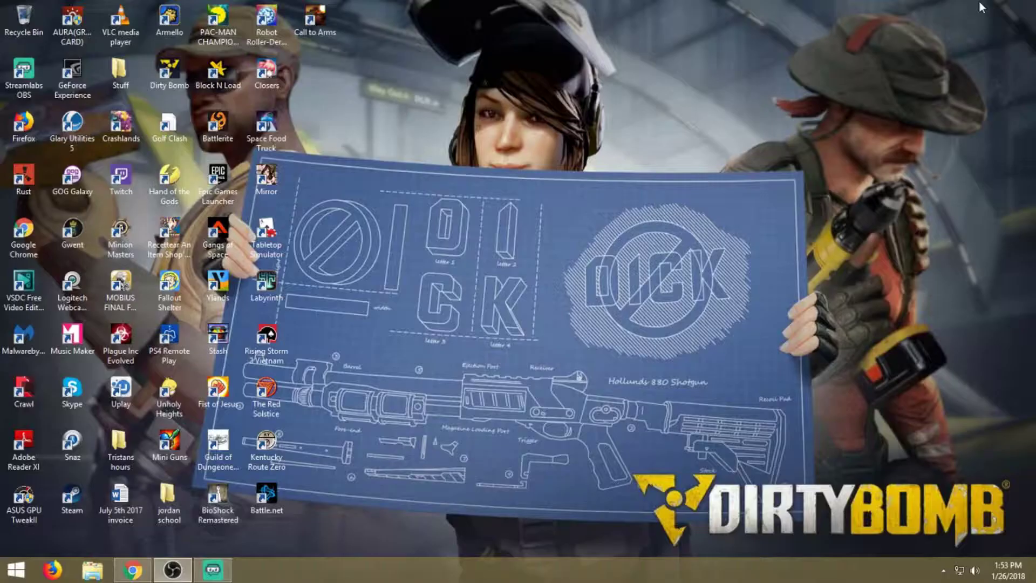
{"action": "left_click", "coordinate": [223, 576]}
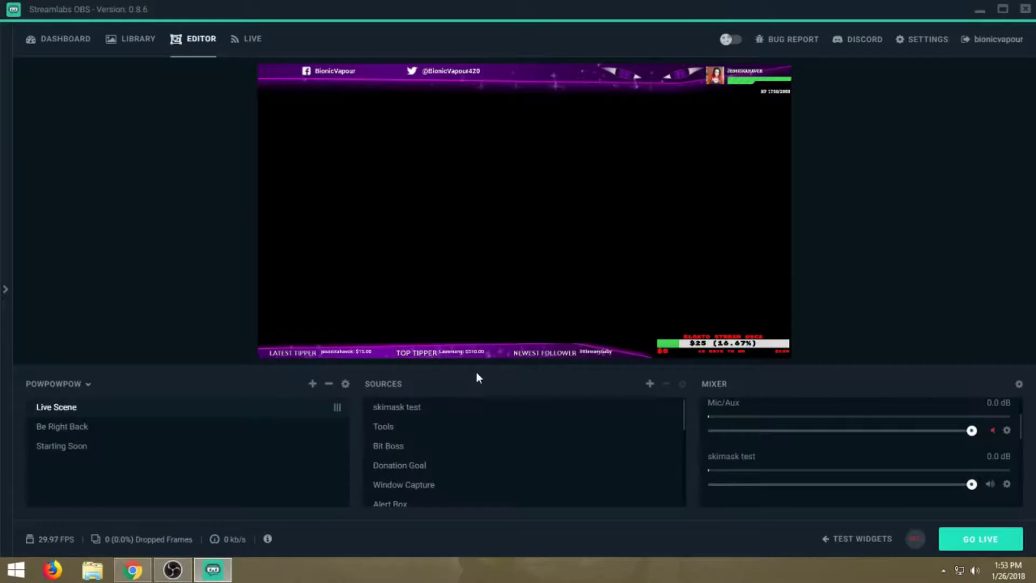
{"action": "left_click", "coordinate": [650, 384]}
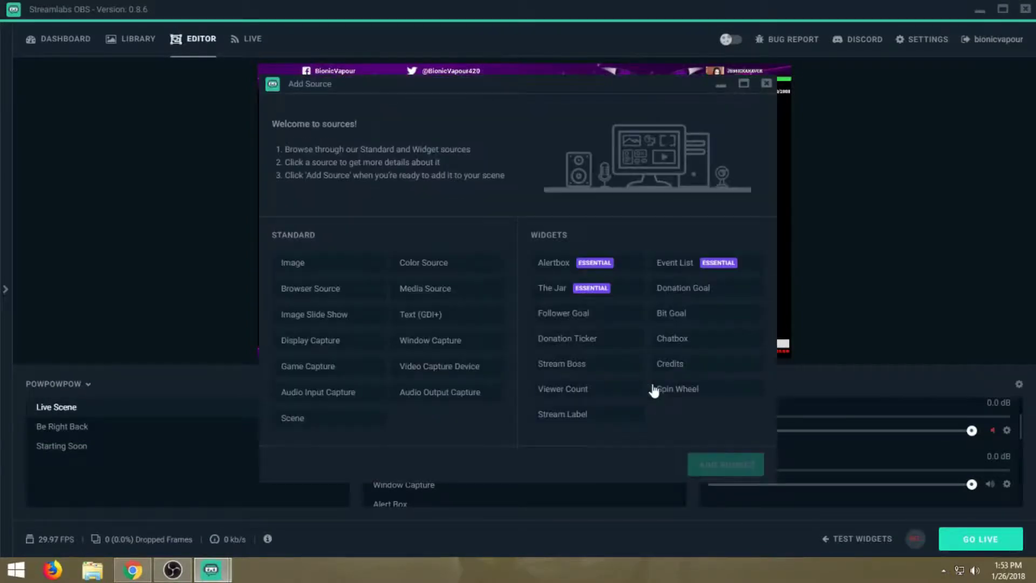
{"action": "left_click", "coordinate": [335, 292]}
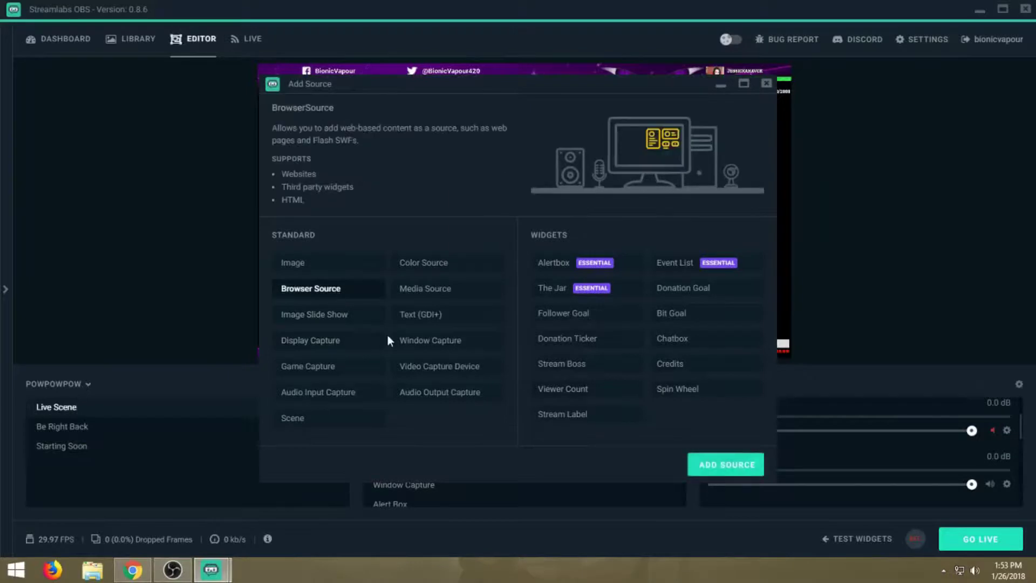
{"action": "left_click", "coordinate": [735, 464]}
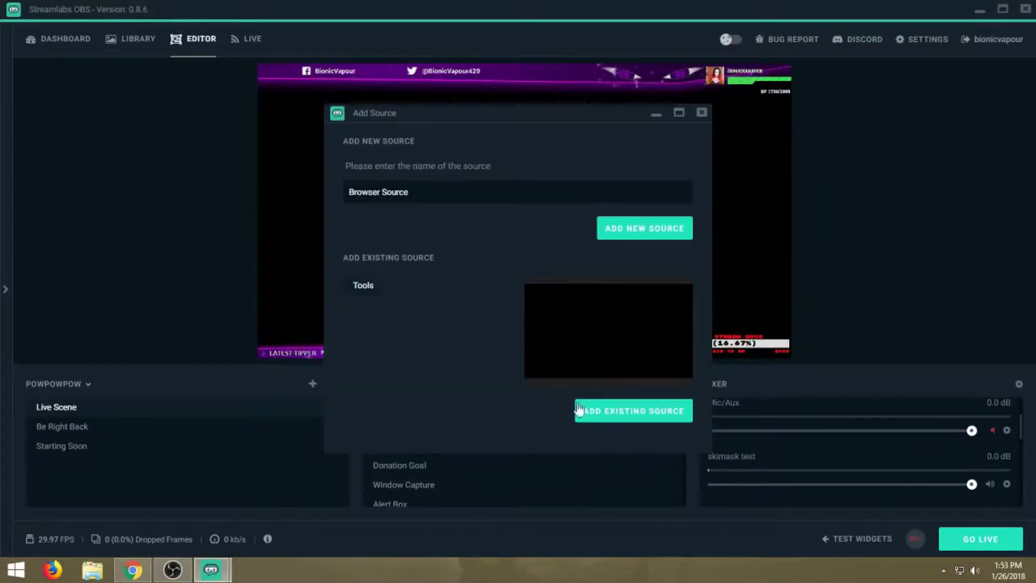
Name the new source KappaPet, create it, and return to the Kappamon Command page.
{"action": "key", "text": "BackSpace"}
{"action": "key", "text": "BackSpace"}
{"action": "key", "text": "BackSpace"}
{"action": "key", "text": "BackSpace"}
{"action": "key", "text": "BackSpace"}
{"action": "key", "text": "BackSpace"}
{"action": "key", "text": "BackSpace"}
{"action": "key", "text": "BackSpace"}
{"action": "key", "text": "BackSpace"}
{"action": "key", "text": "BackSpace"}
{"action": "key", "text": "BackSpace"}
{"action": "key", "text": "BackSpace"}
{"action": "key", "text": "BackSpace"}
{"action": "key", "text": "BackSpace"}
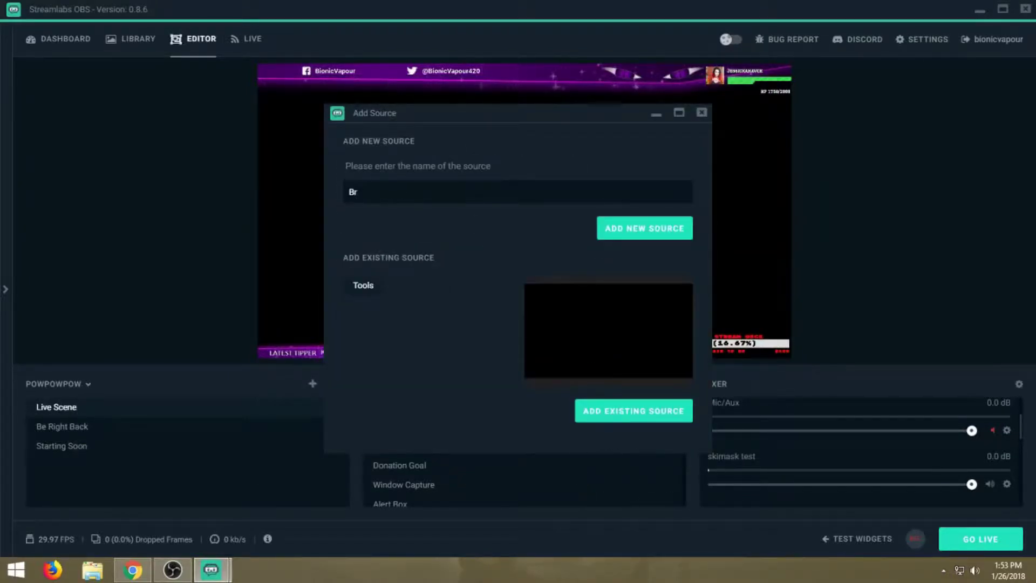
{"action": "type", "text": "KappaPet"}
{"action": "left_click", "coordinate": [619, 227]}
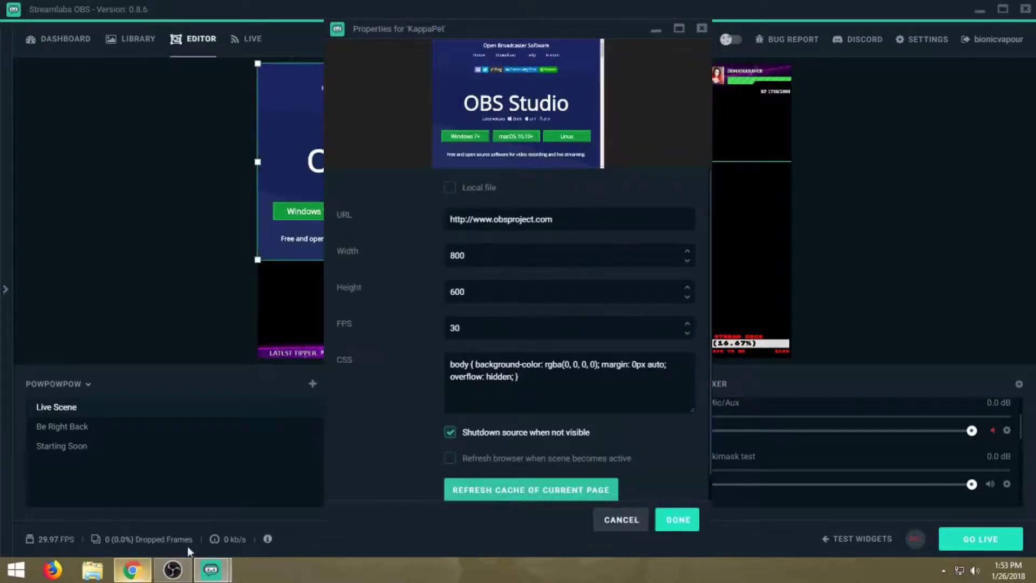
{"action": "left_click", "coordinate": [132, 569]}
{"action": "scroll", "coordinate": [583, 324], "scroll_direction": "down", "scroll_amount": 5}
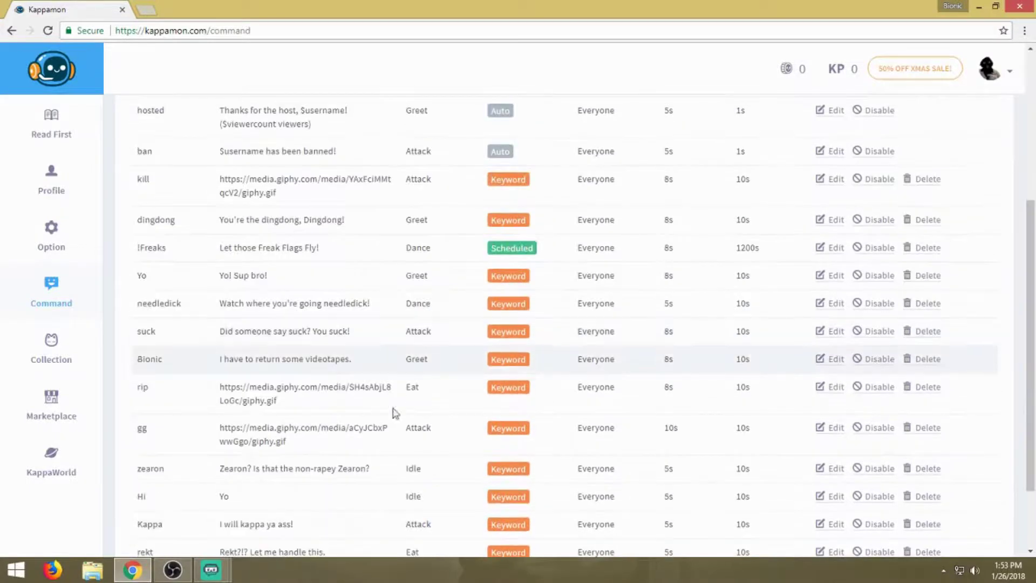
Reveal the High Res 650 X 400 stream URL on the Kappamon profile page.
{"action": "left_click", "coordinate": [58, 186]}
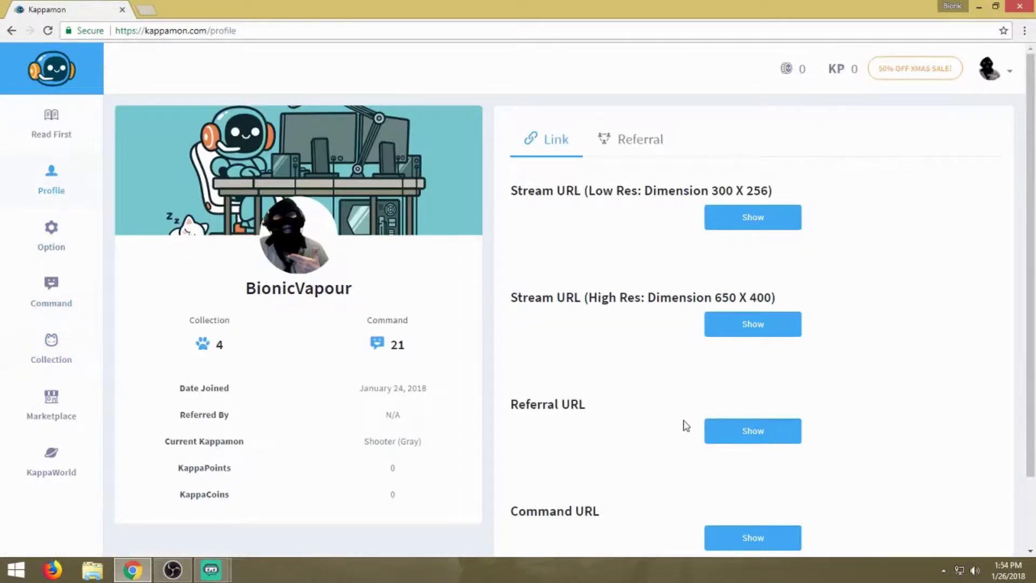
{"action": "left_click", "coordinate": [748, 220]}
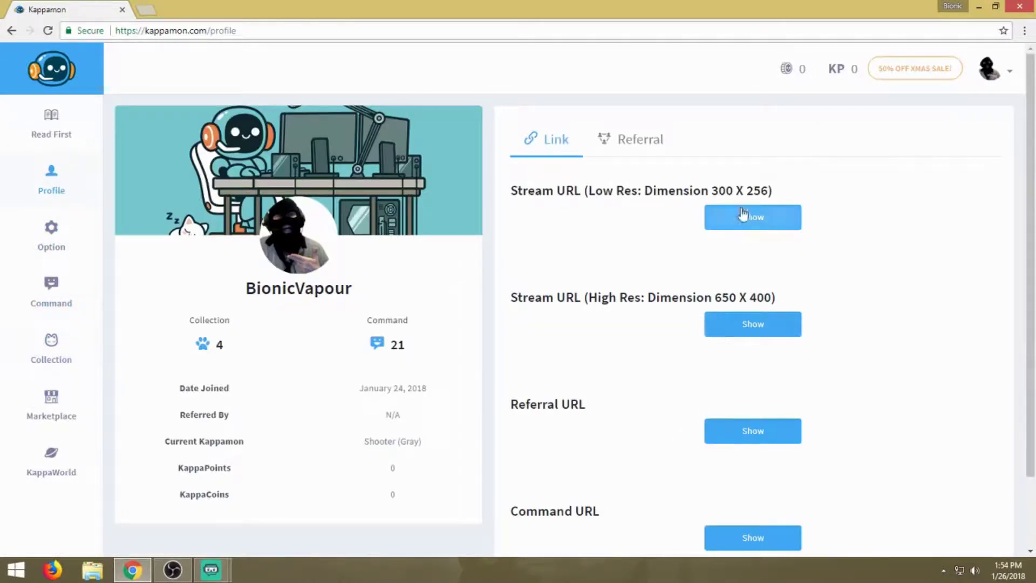
{"action": "left_click", "coordinate": [741, 334]}
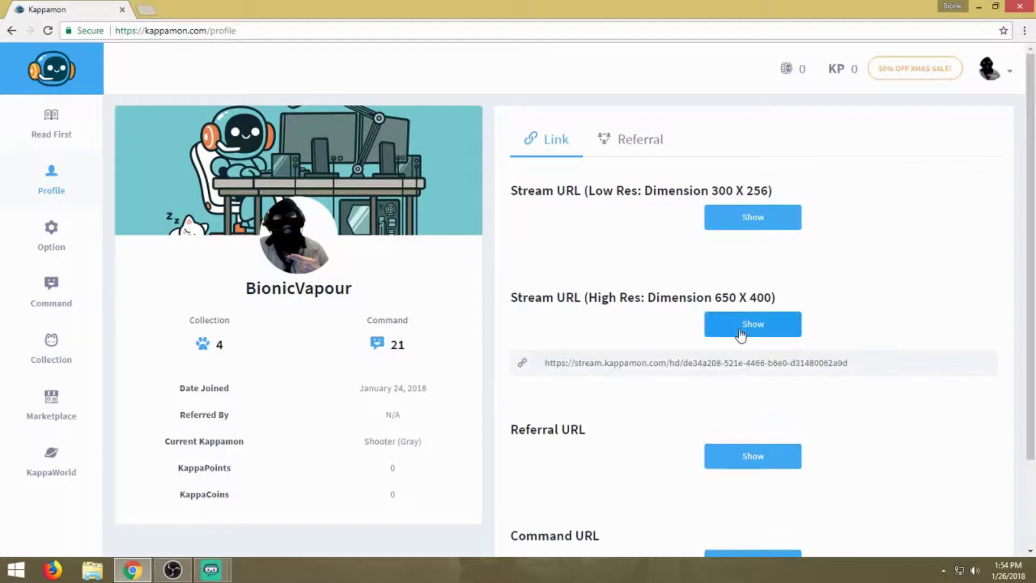
Copy the entire high-res stream URL to the clipboard.
{"action": "left_click", "coordinate": [817, 364]}
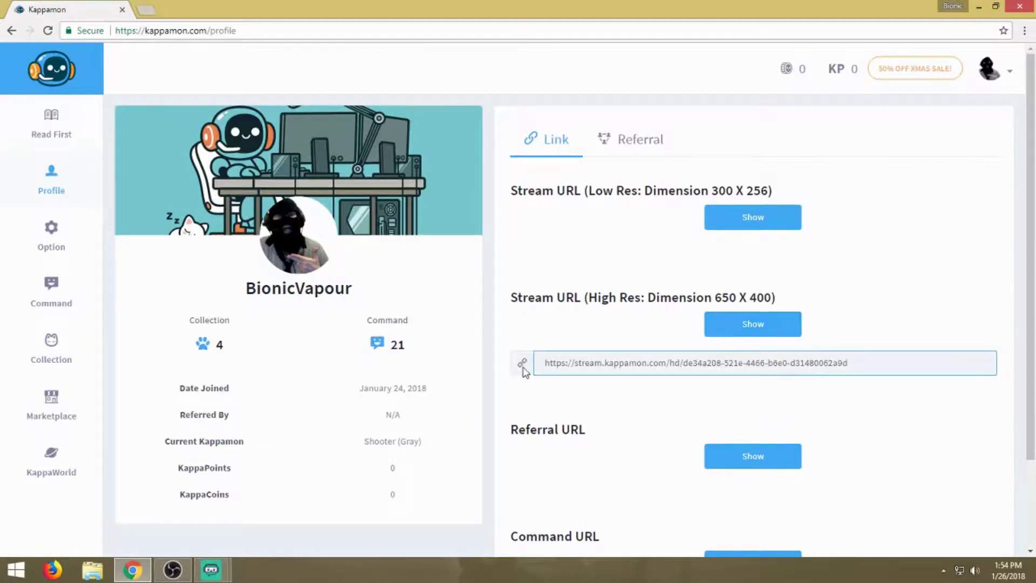
{"action": "double_click", "coordinate": [635, 369]}
{"action": "triple_click", "coordinate": [638, 365]}
{"action": "right_click", "coordinate": [639, 364]}
{"action": "left_click", "coordinate": [648, 371]}
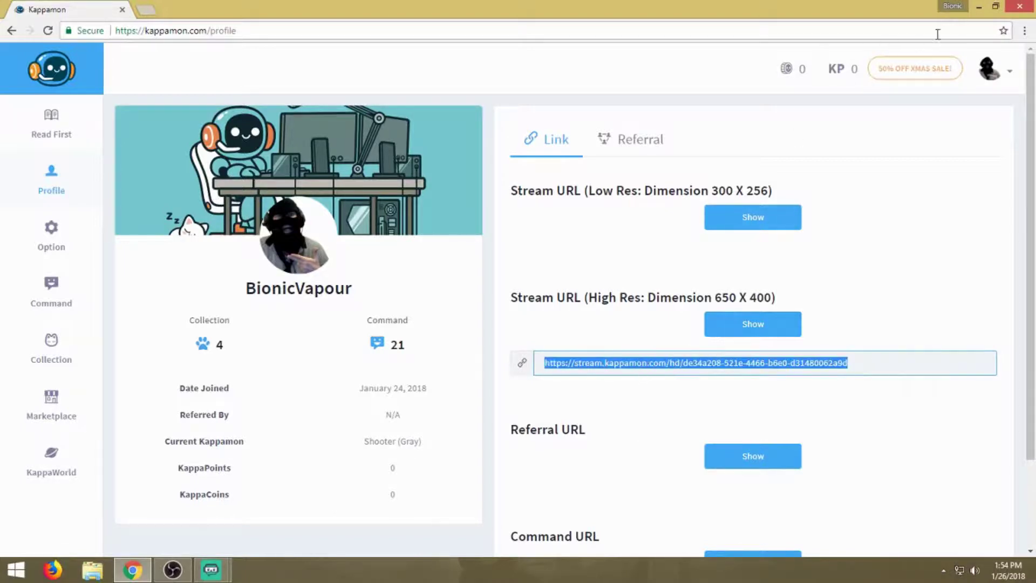
{"action": "left_click", "coordinate": [979, 7]}
Replace the KappaPet source's old URL with the pasted Kappamon high-res stream link.
{"action": "double_click", "coordinate": [544, 219]}
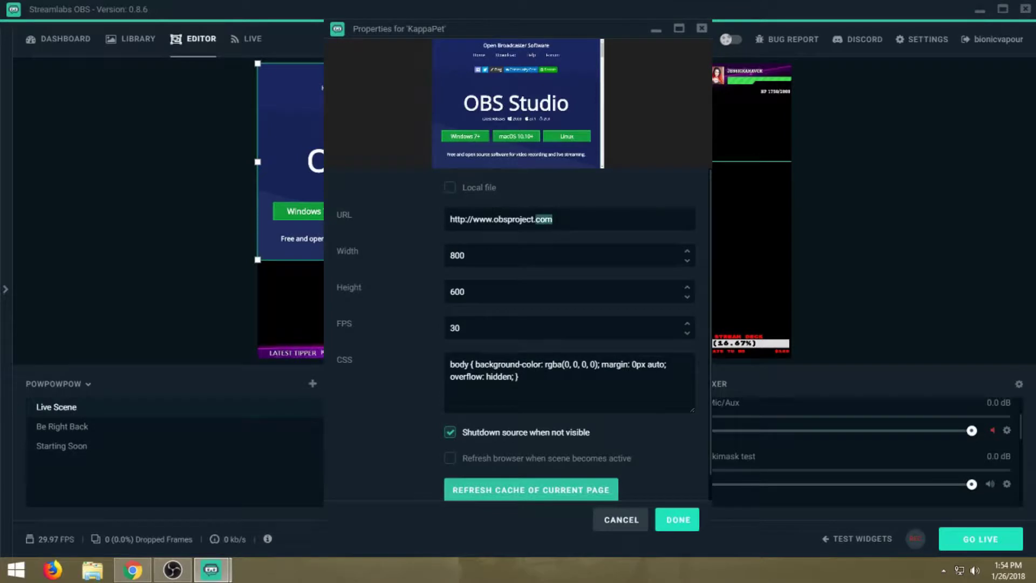
{"action": "key", "text": "ctrl+a"}
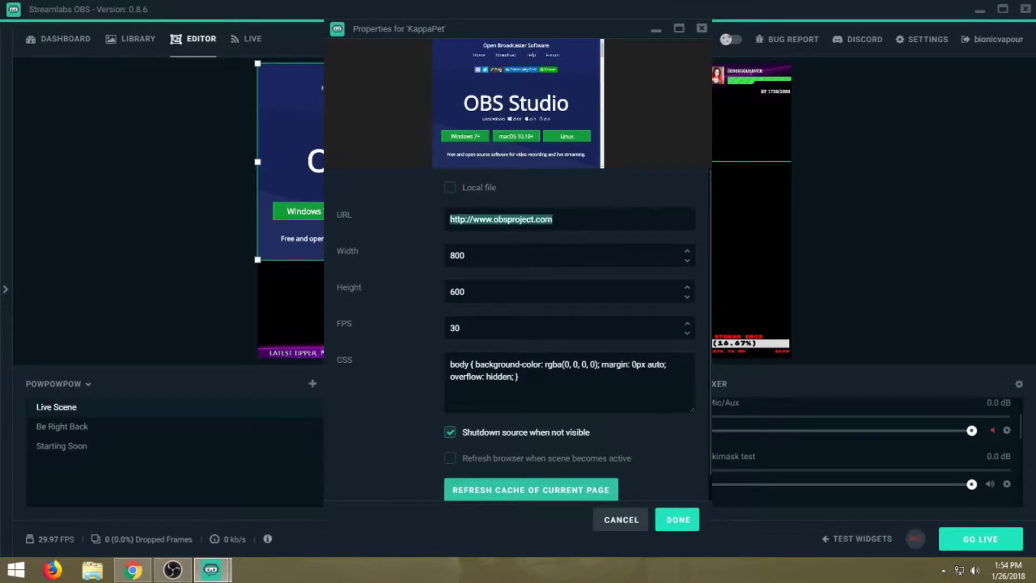
{"action": "key", "text": "ctrl+v"}
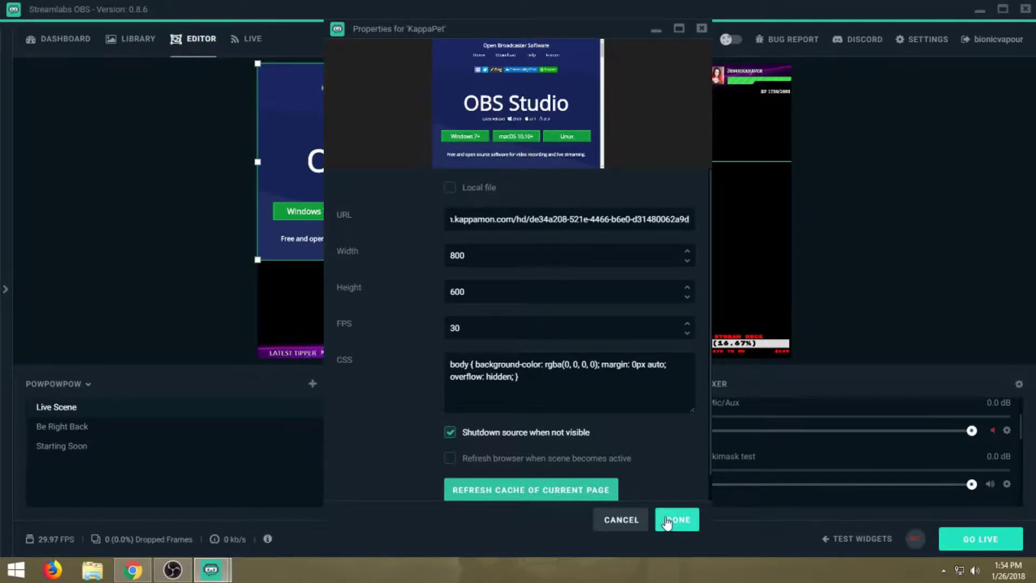
{"action": "mouse_move", "coordinate": [211, 579]}
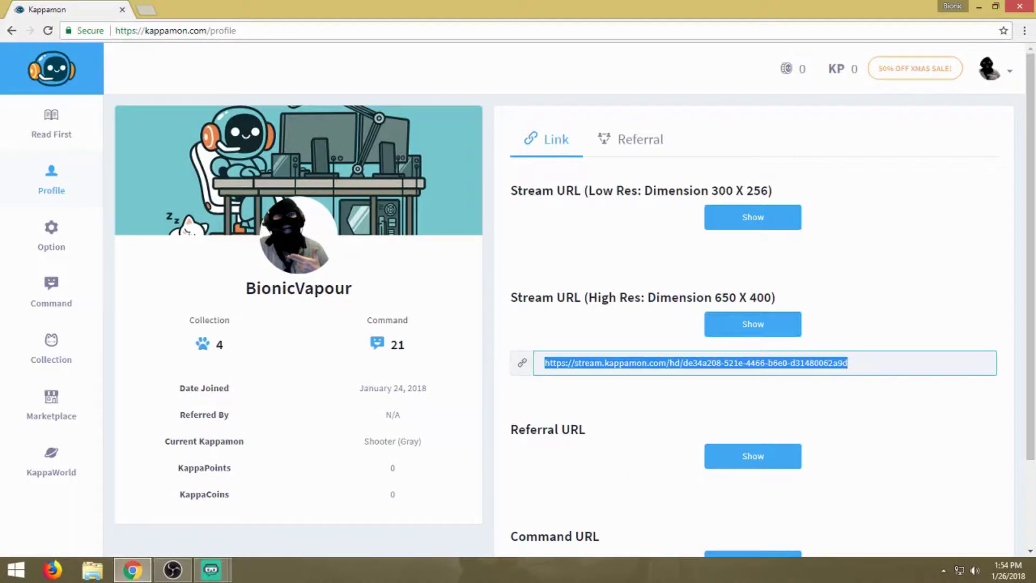
Resize the KappaPet browser source to width 650 and height 400.
{"action": "left_click", "coordinate": [163, 526]}
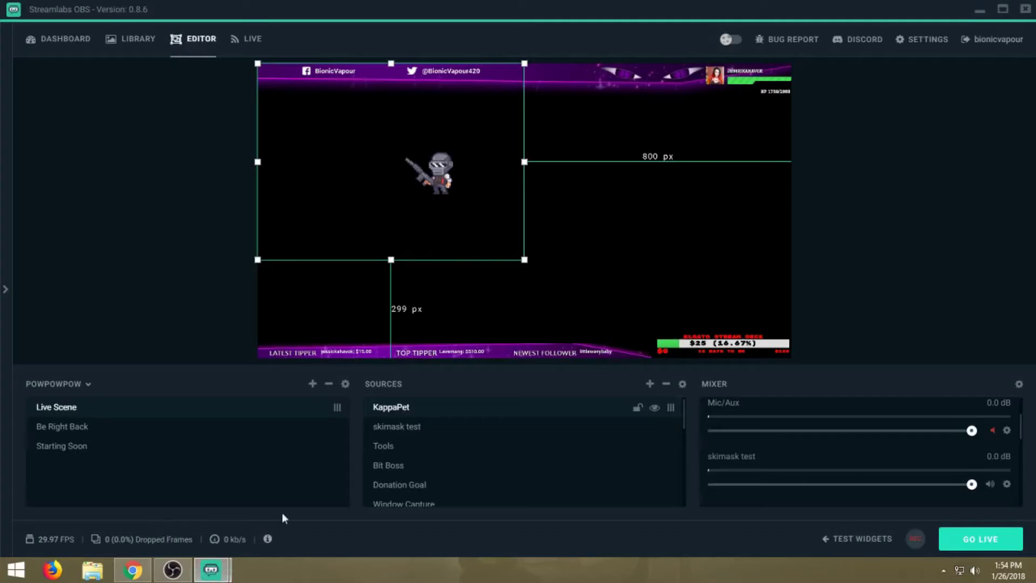
{"action": "right_click", "coordinate": [449, 220]}
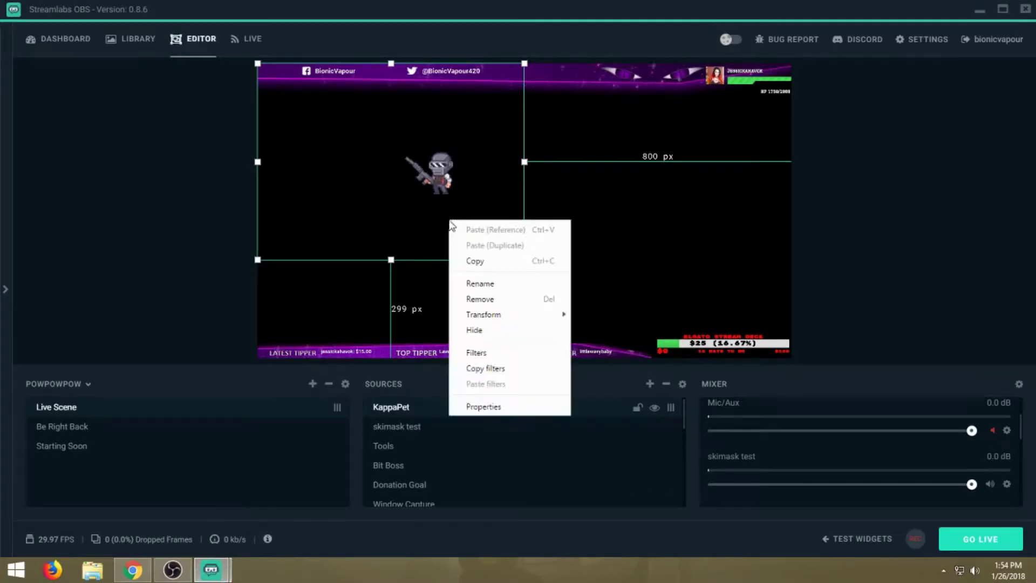
{"action": "left_click", "coordinate": [483, 406]}
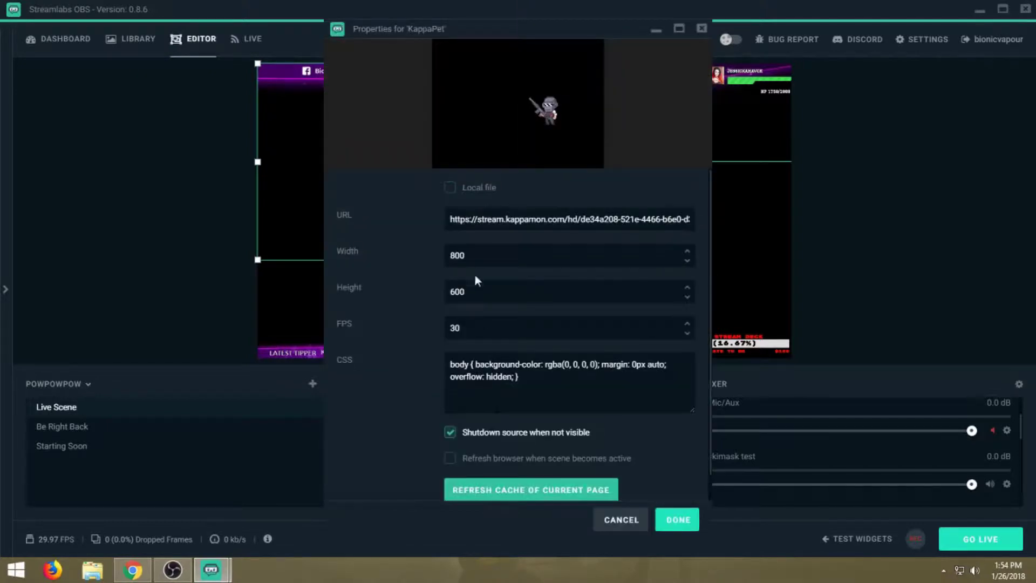
{"action": "left_click_drag", "start_coordinate": [469, 256], "coordinate": [437, 255]}
{"action": "type", "text": "650"}
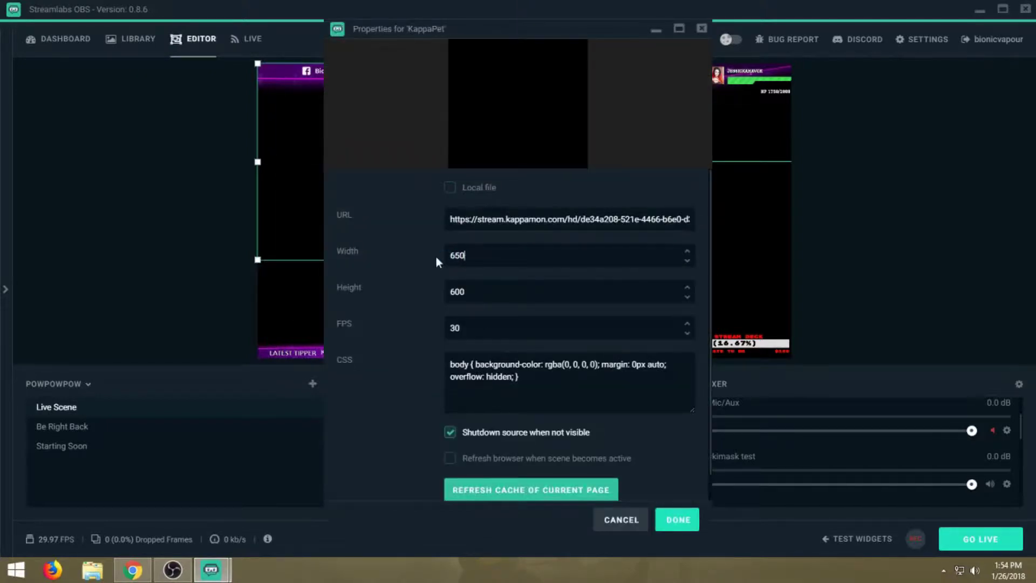
{"action": "key", "text": "Tab"}
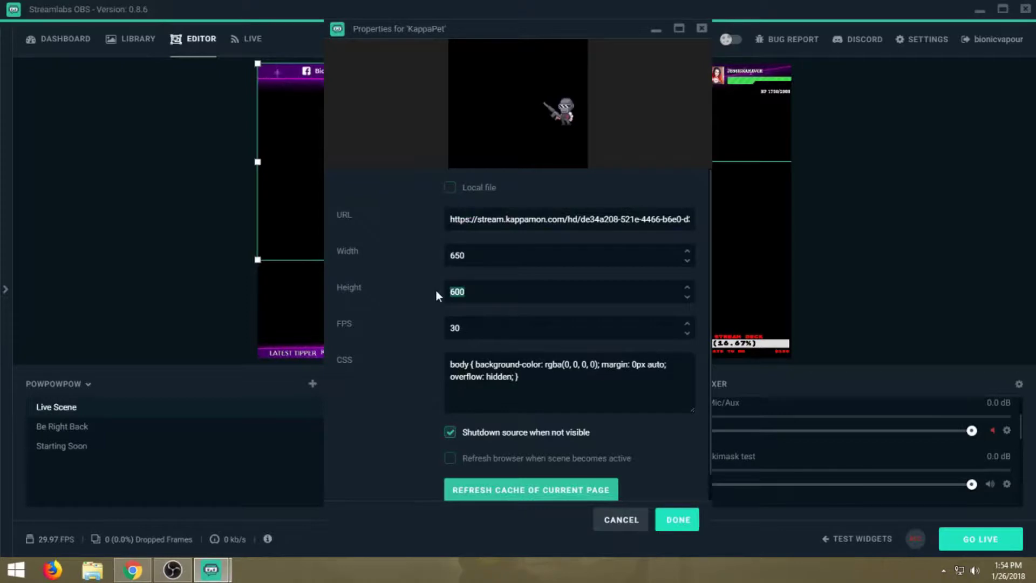
{"action": "type", "text": "400"}
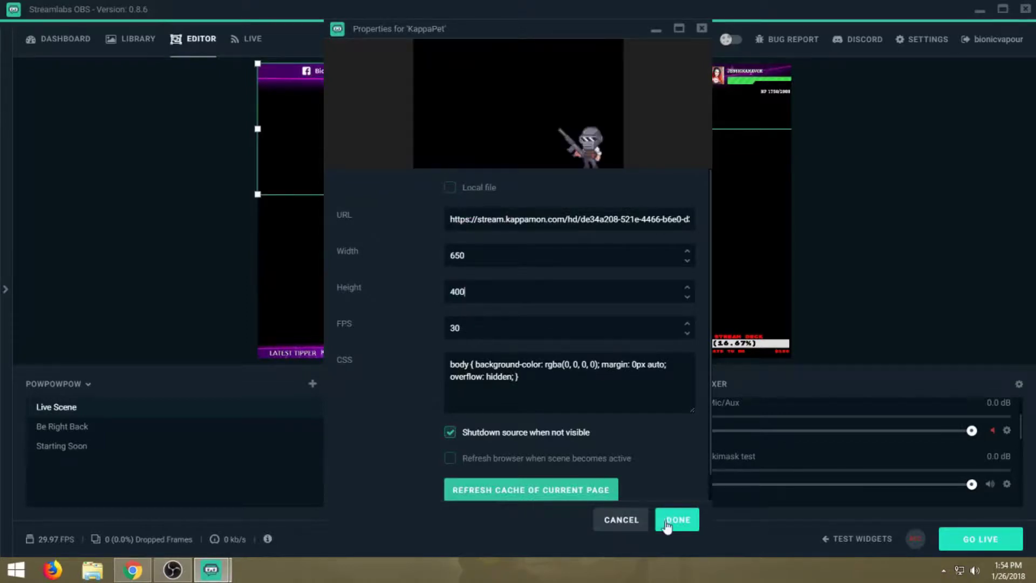
{"action": "left_click", "coordinate": [674, 519]}
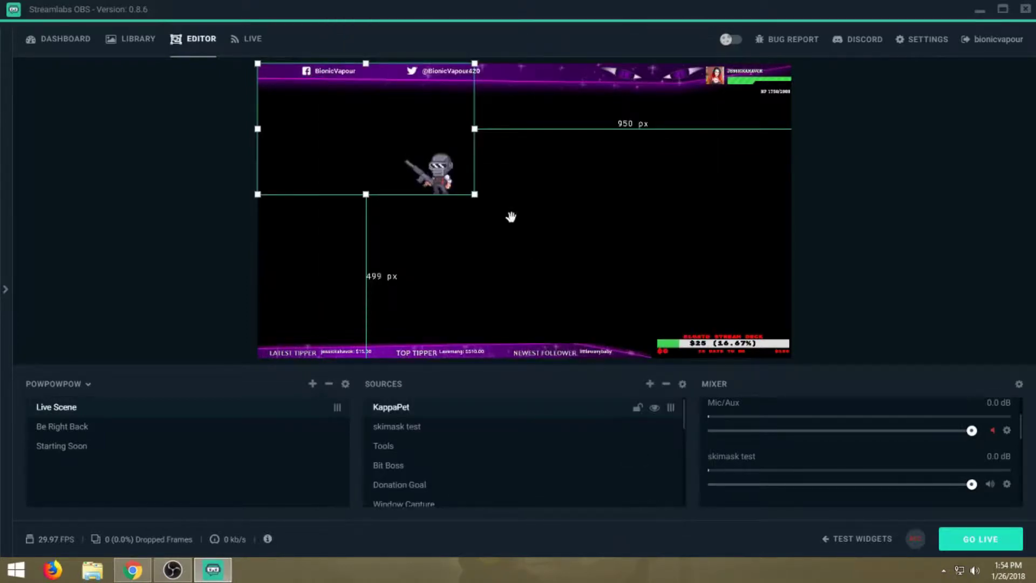
Move the soldier pet to the Live Scene's lower-right corner and expand the chat panel.
{"action": "left_click_drag", "start_coordinate": [452, 160], "coordinate": [763, 250]}
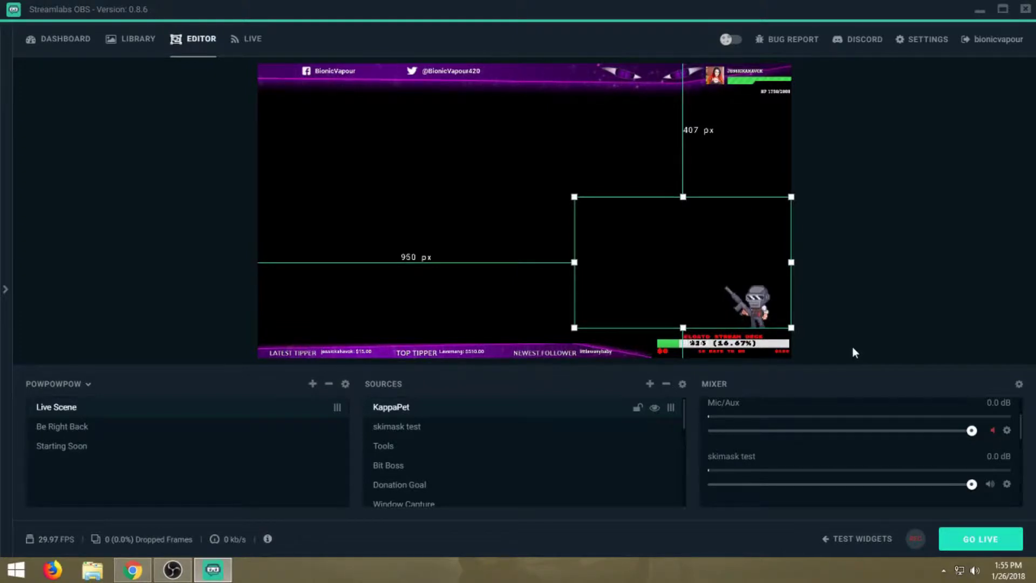
{"action": "left_click", "coordinate": [168, 290]}
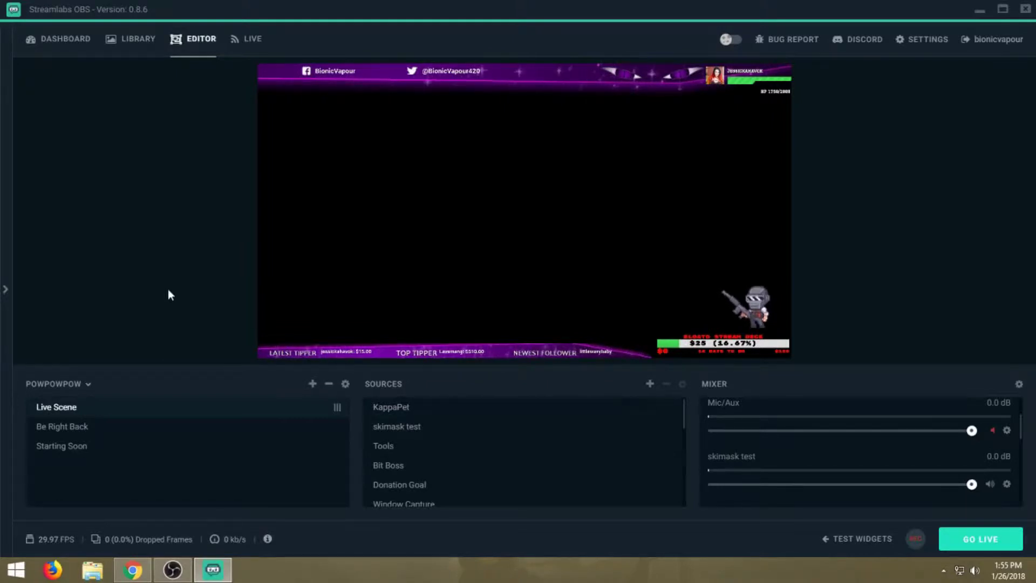
{"action": "left_click", "coordinate": [5, 290]}
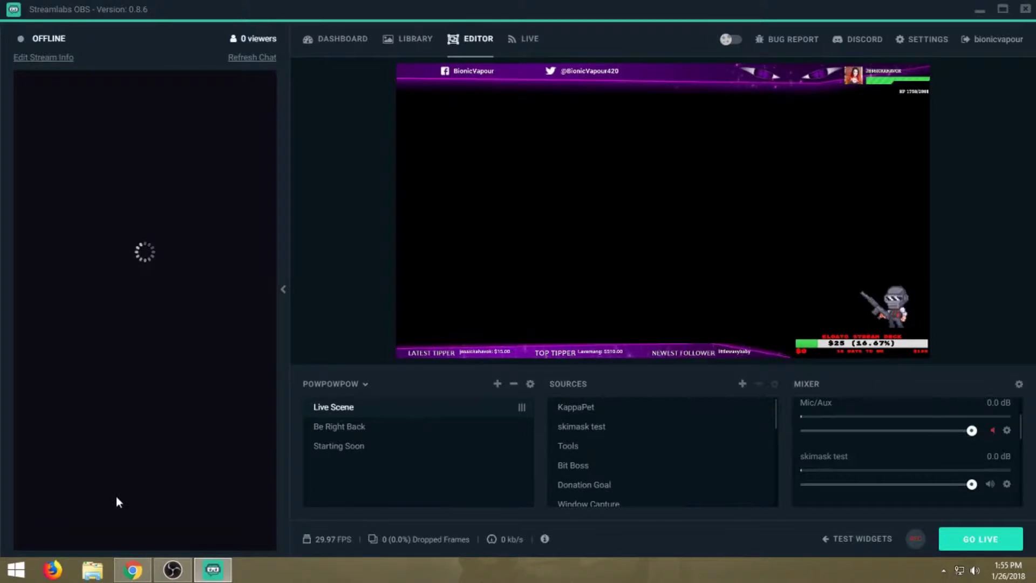
Send 'dingdong' in the stream chat so the soldier pet replies, then return to Kappamon.
{"action": "left_click", "coordinate": [115, 497]}
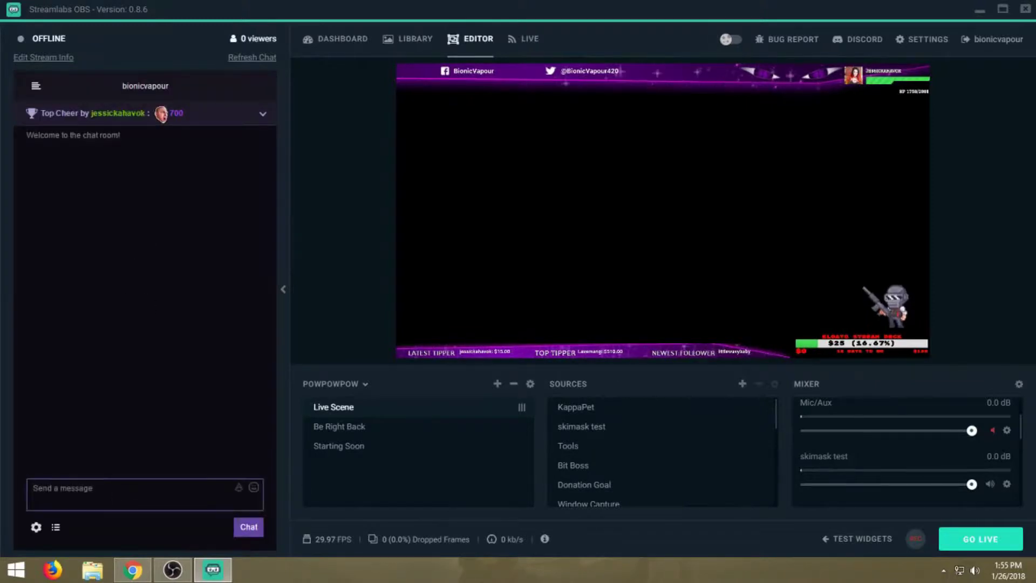
{"action": "type", "text": "d"}
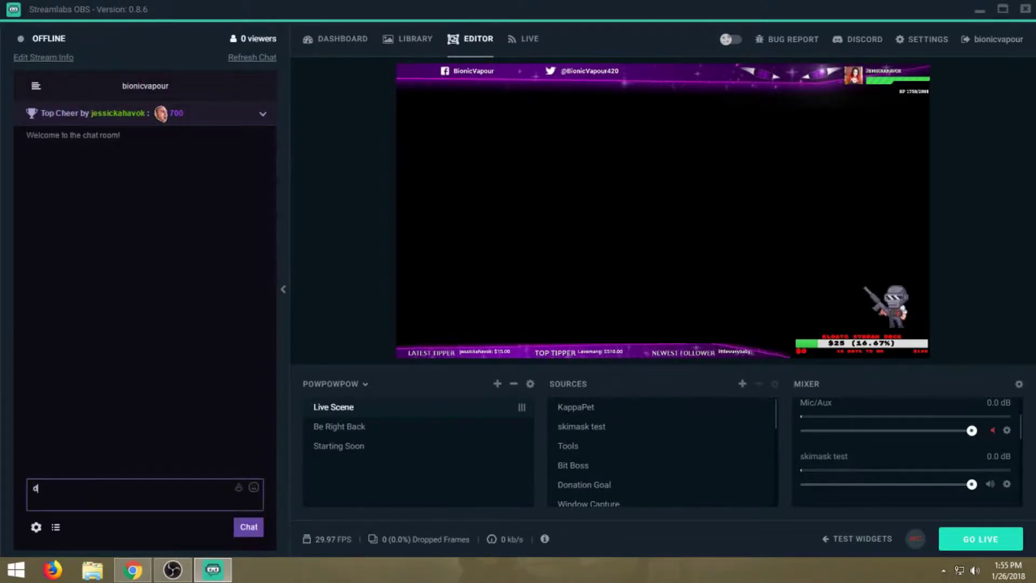
{"action": "type", "text": "ingdon"}
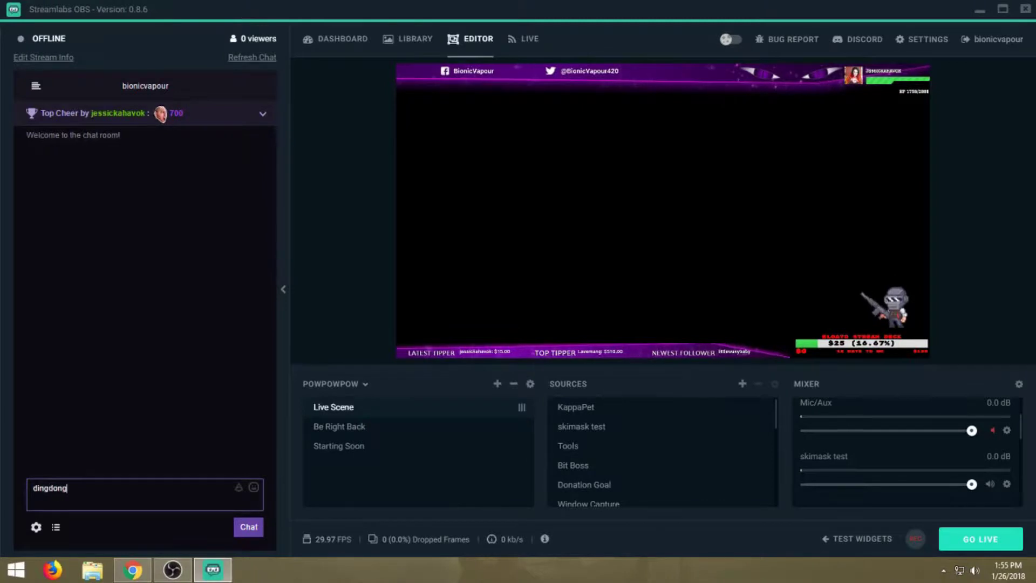
{"action": "type", "text": "g"}
{"action": "key", "text": "Return"}
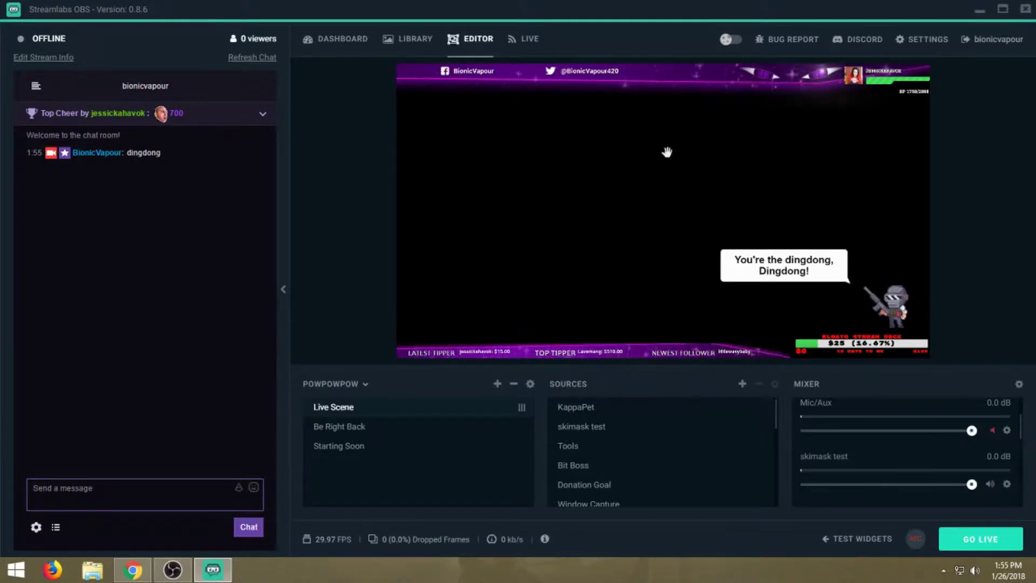
{"action": "key", "text": "alt+Tab"}
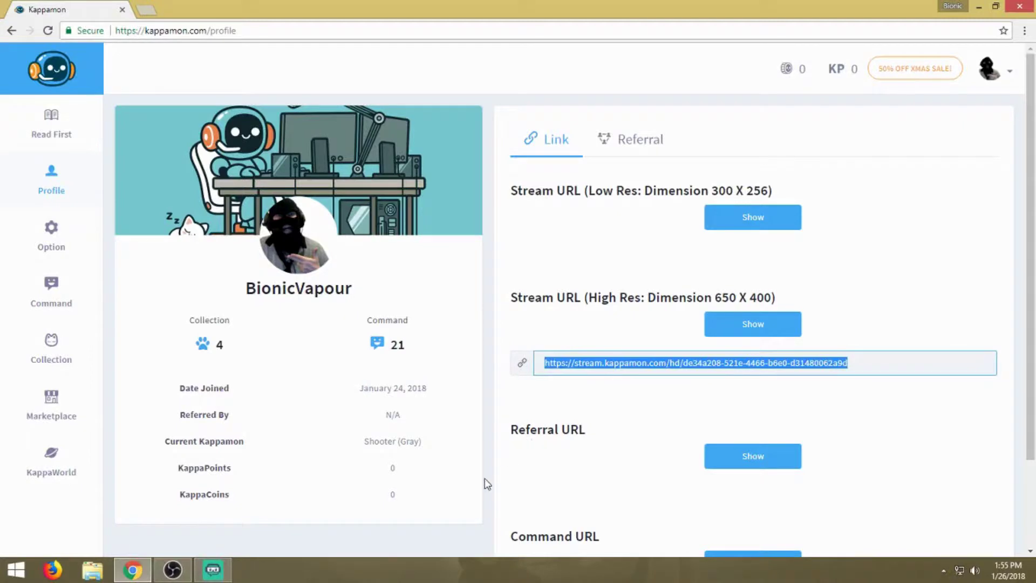
Open the rip keyword command for editing from the Kappamon command list.
{"action": "left_click", "coordinate": [58, 294]}
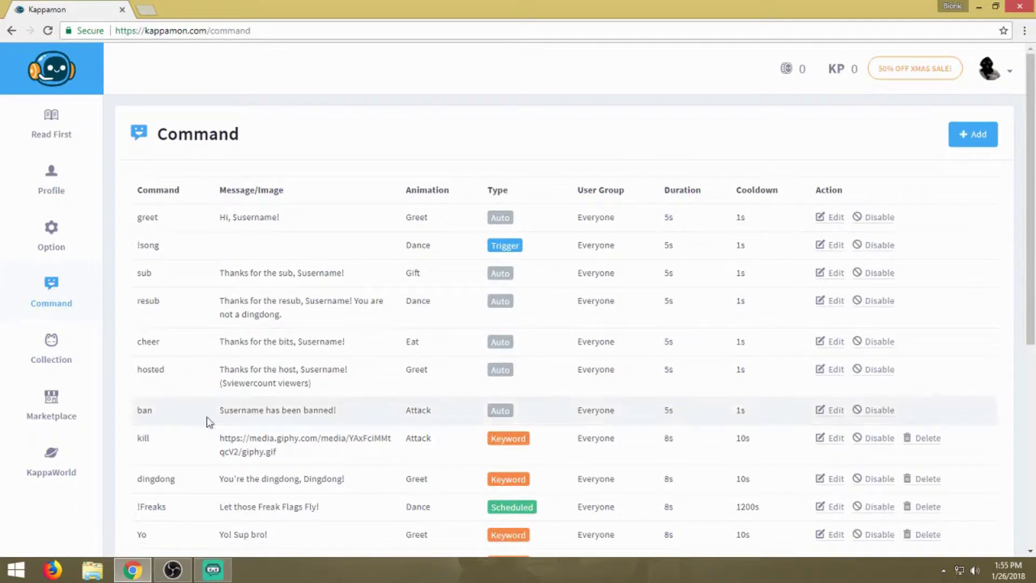
{"action": "scroll", "coordinate": [225, 431], "scroll_direction": "down", "scroll_amount": 2}
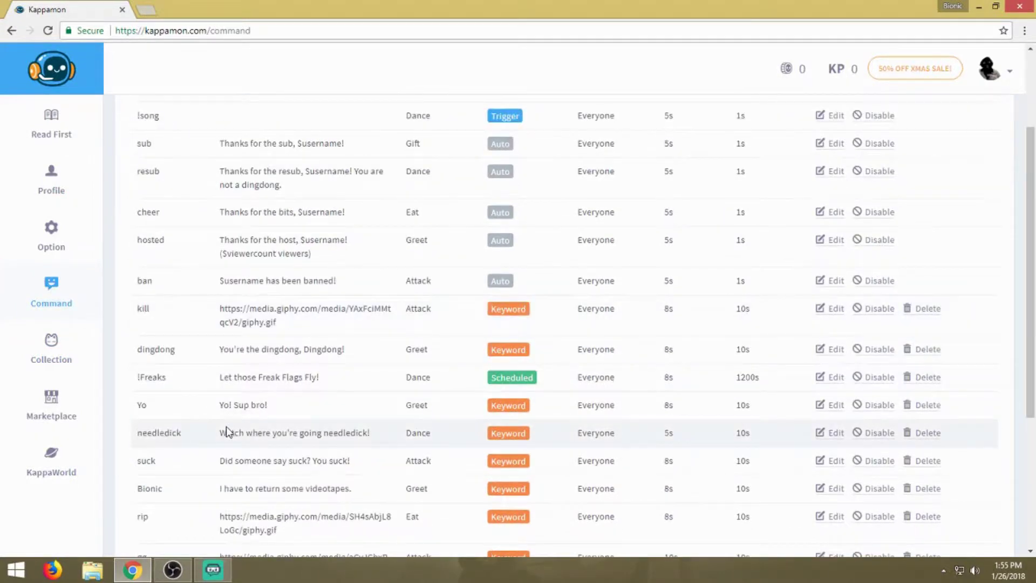
{"action": "scroll", "coordinate": [227, 432], "scroll_direction": "down", "scroll_amount": 1}
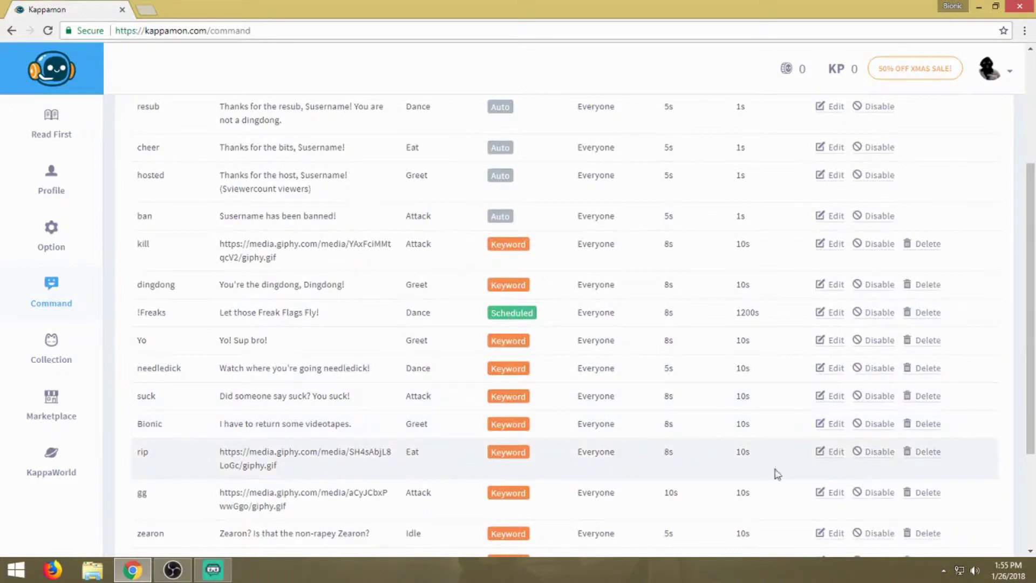
{"action": "left_click", "coordinate": [834, 455]}
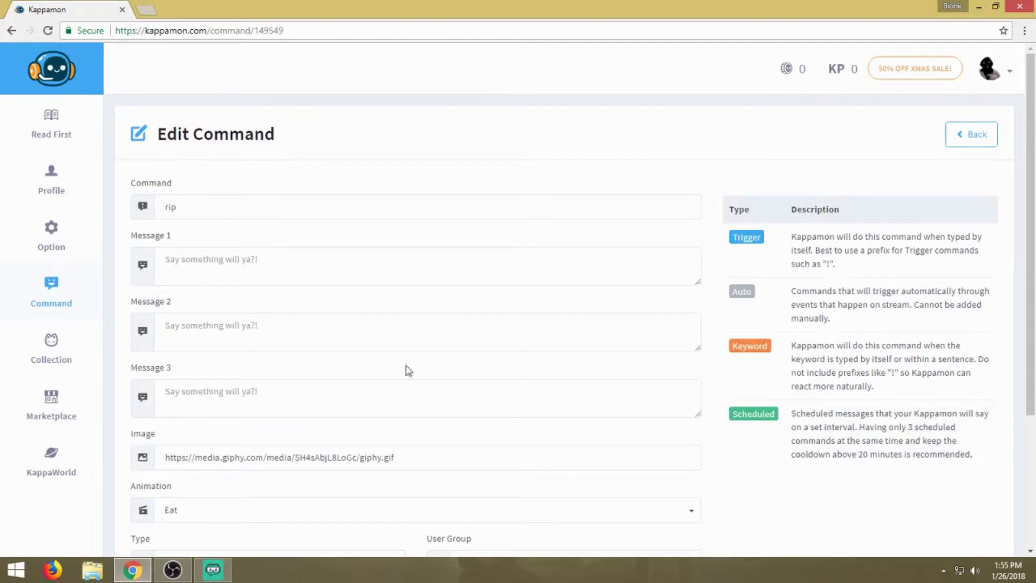
Check the rip command word and its Giphy GIF image URL, then save the command.
{"action": "double_click", "coordinate": [171, 206]}
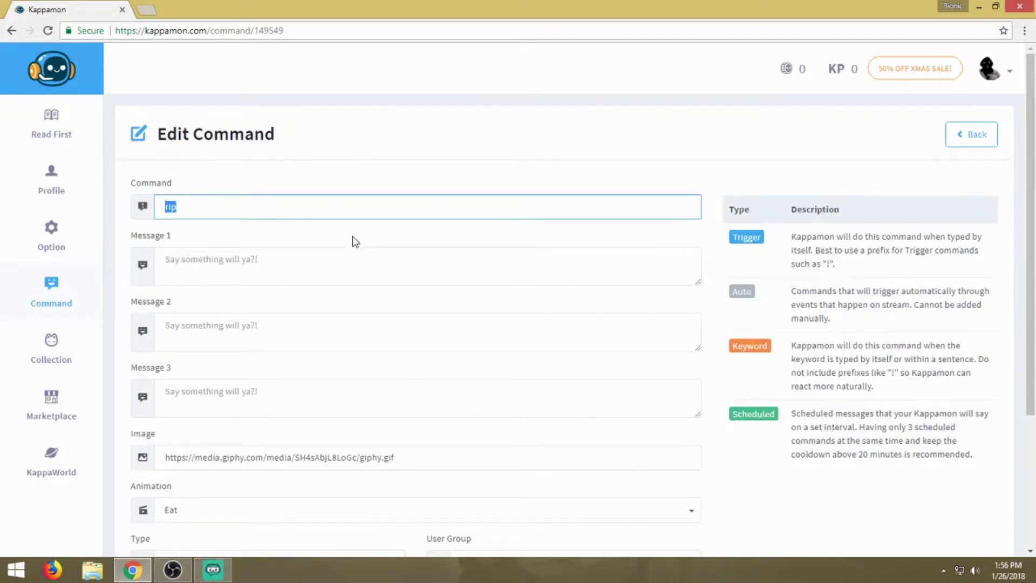
{"action": "left_click", "coordinate": [304, 204]}
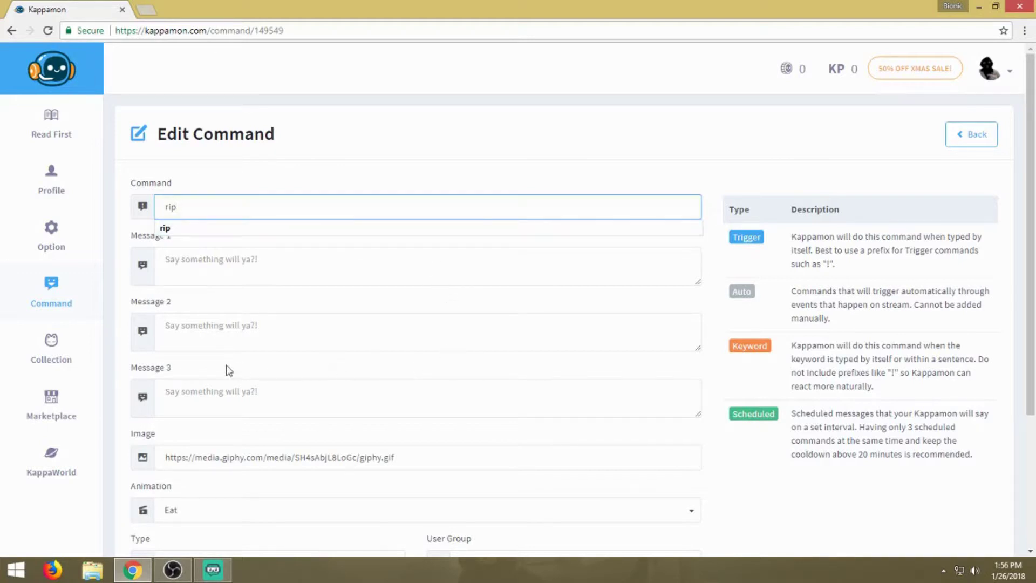
{"action": "left_click", "coordinate": [116, 357]}
{"action": "scroll", "coordinate": [164, 407], "scroll_direction": "down", "scroll_amount": 3}
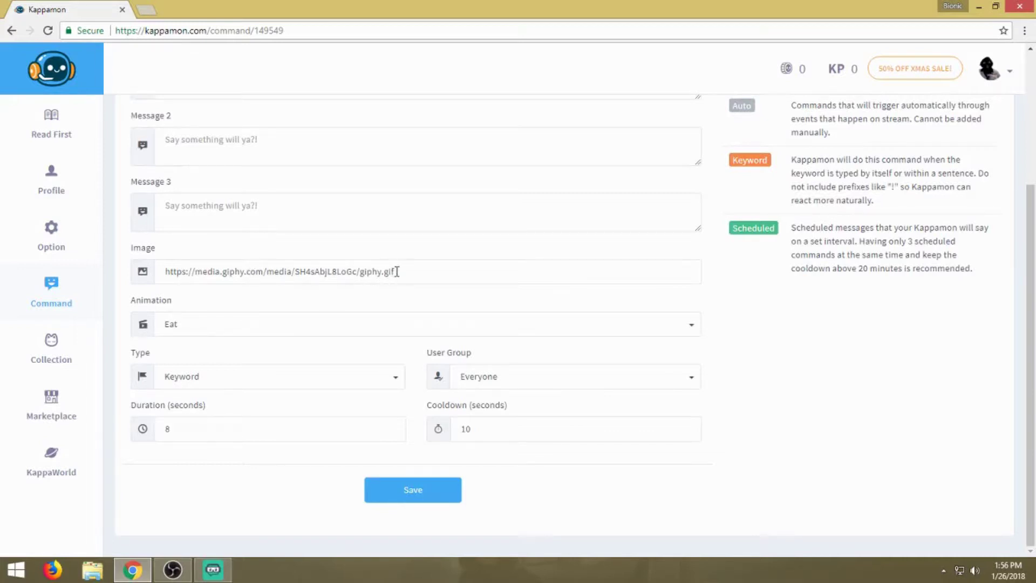
{"action": "left_click_drag", "start_coordinate": [397, 271], "coordinate": [163, 272]}
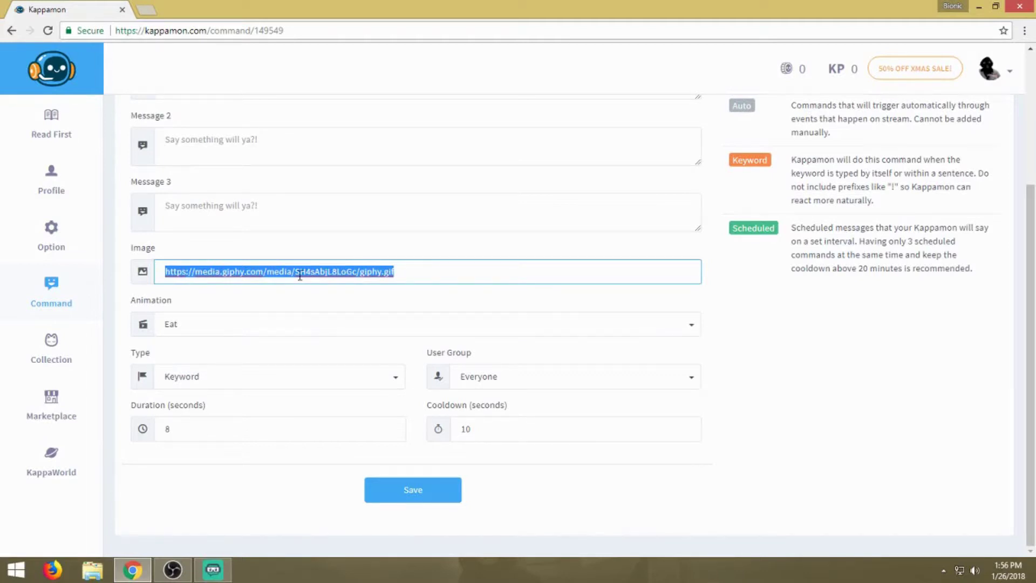
{"action": "scroll", "coordinate": [369, 271], "scroll_direction": "up", "scroll_amount": 2}
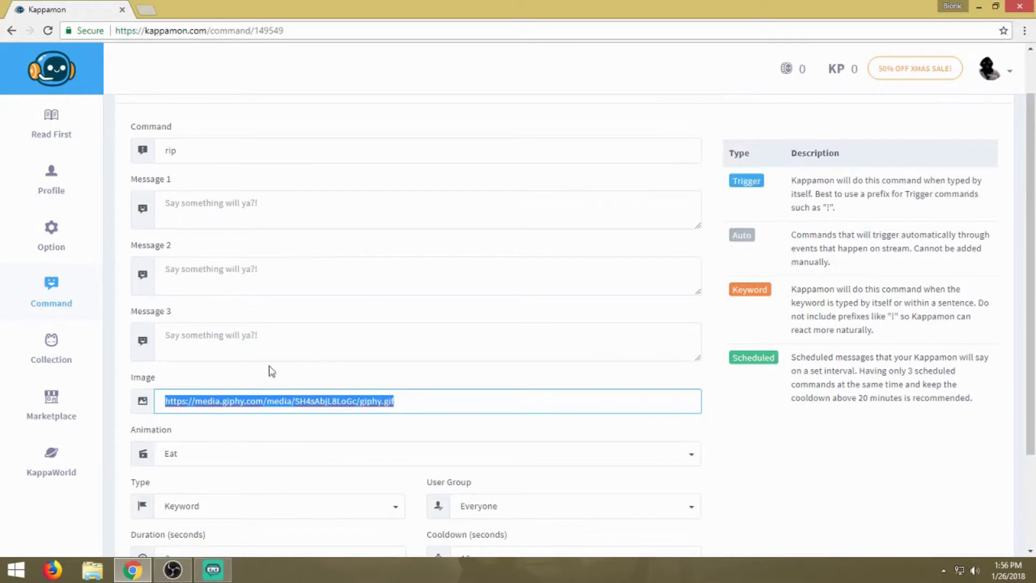
{"action": "triple_click", "coordinate": [418, 401]}
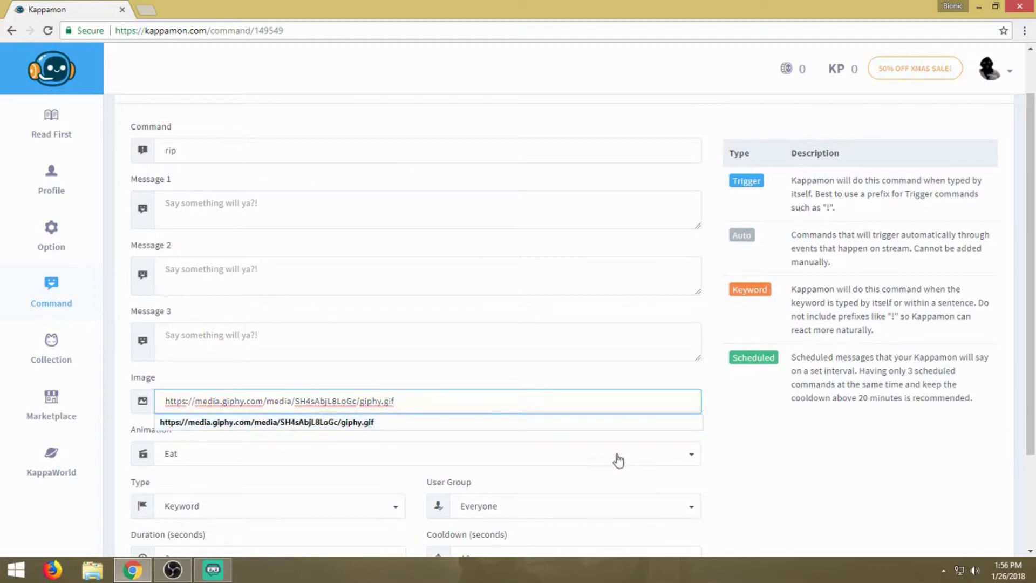
{"action": "left_click", "coordinate": [830, 510]}
{"action": "scroll", "coordinate": [750, 486], "scroll_direction": "down", "scroll_amount": 2}
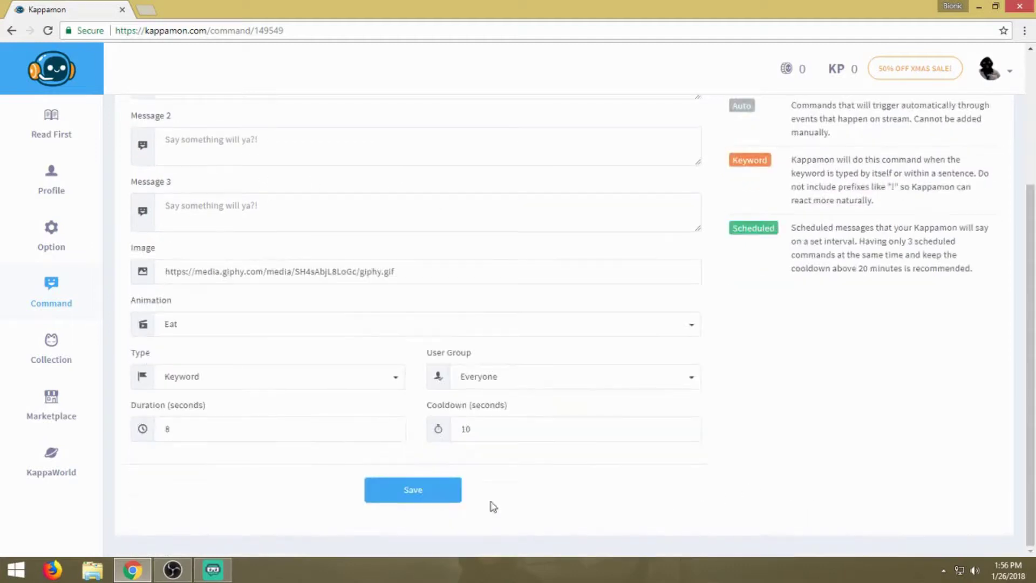
{"action": "left_click", "coordinate": [440, 495]}
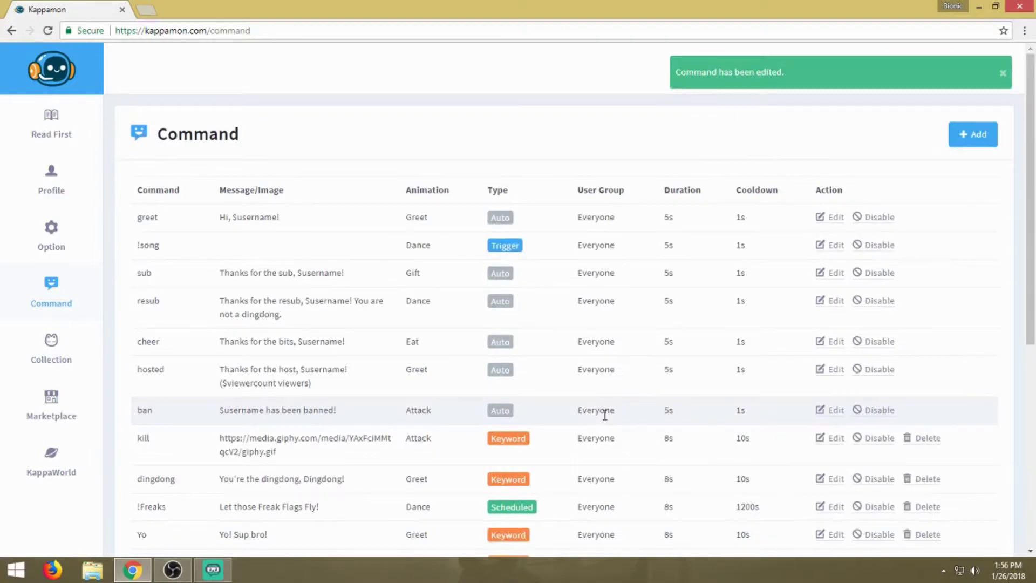
Send 'rip' in the Streamlabs OBS chat to trigger the pet's GIF.
{"action": "left_click", "coordinate": [978, 7]}
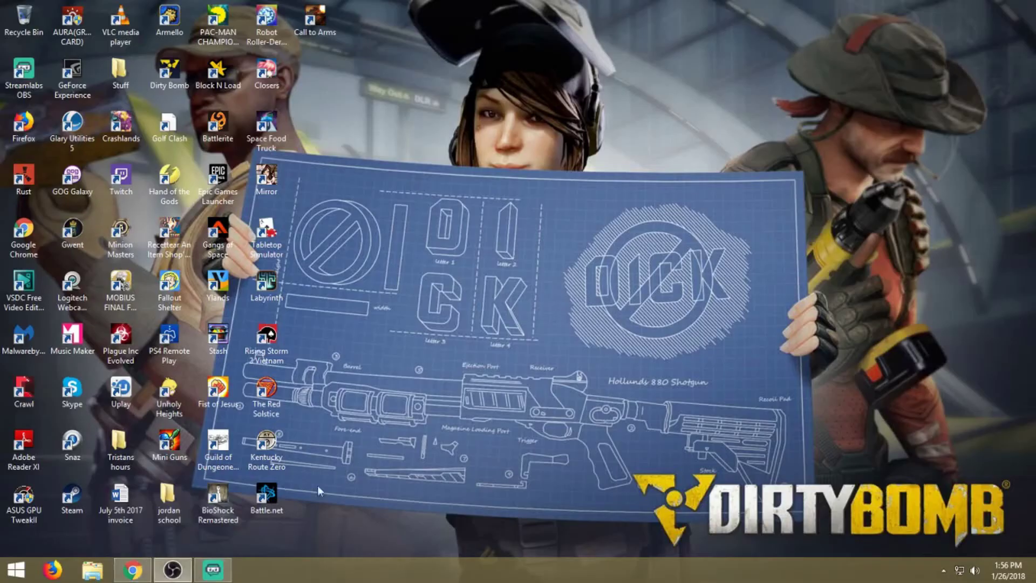
{"action": "left_click", "coordinate": [212, 570]}
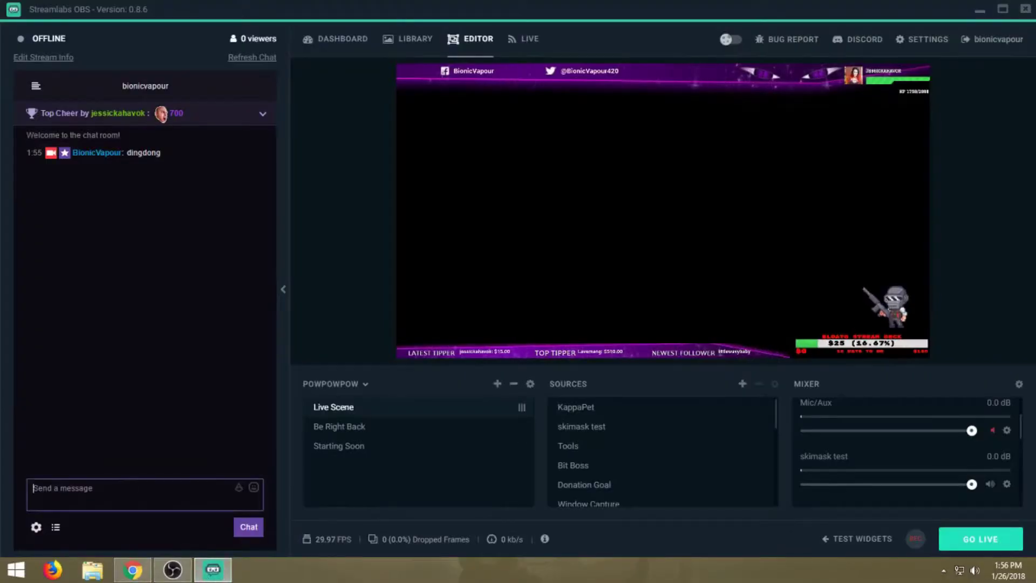
{"action": "type", "text": "rip"}
{"action": "key", "text": "Return"}
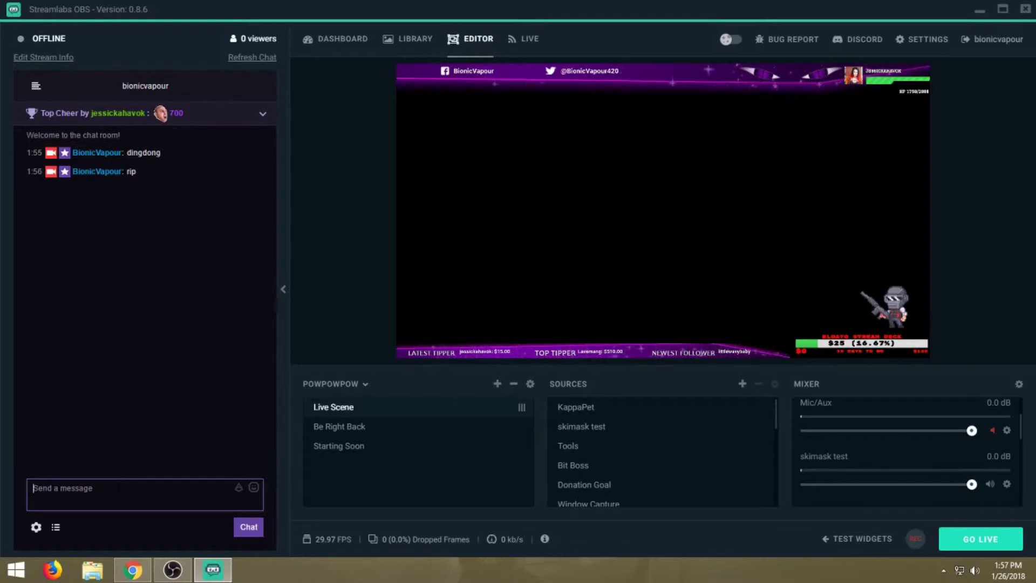
{"action": "left_click", "coordinate": [213, 574]}
Scroll through the Kappamon command table, from greet and !song down to rekt and wtf.
{"action": "left_click", "coordinate": [213, 574]}
{"action": "mouse_move", "coordinate": [140, 575]}
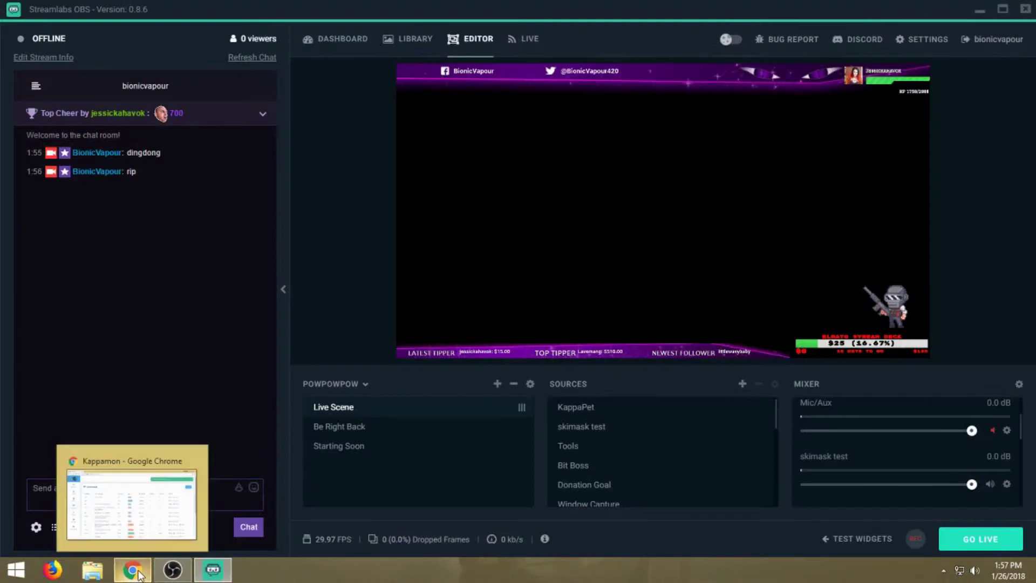
{"action": "left_click", "coordinate": [140, 575]}
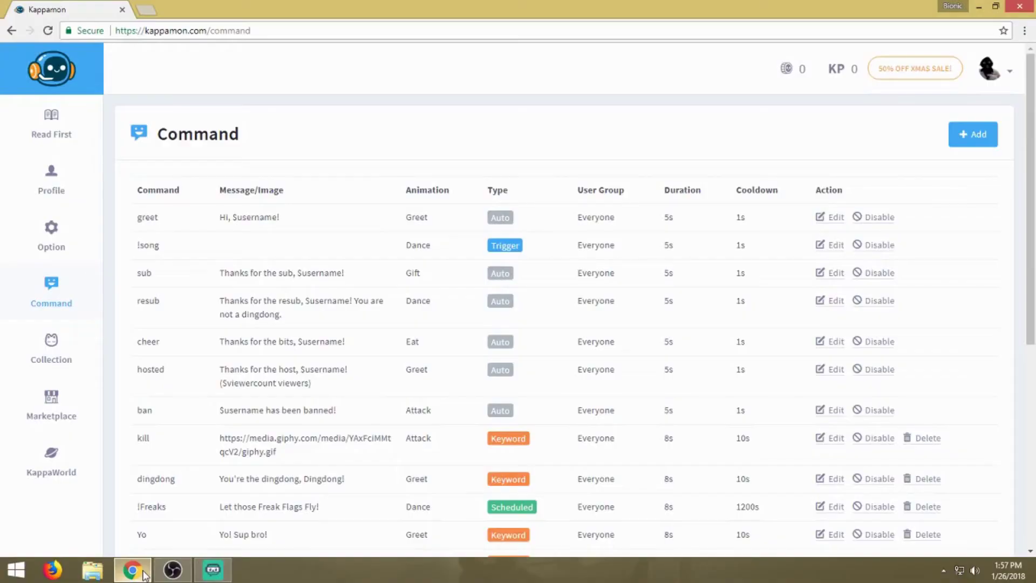
{"action": "scroll", "coordinate": [356, 290], "scroll_direction": "down", "scroll_amount": 7}
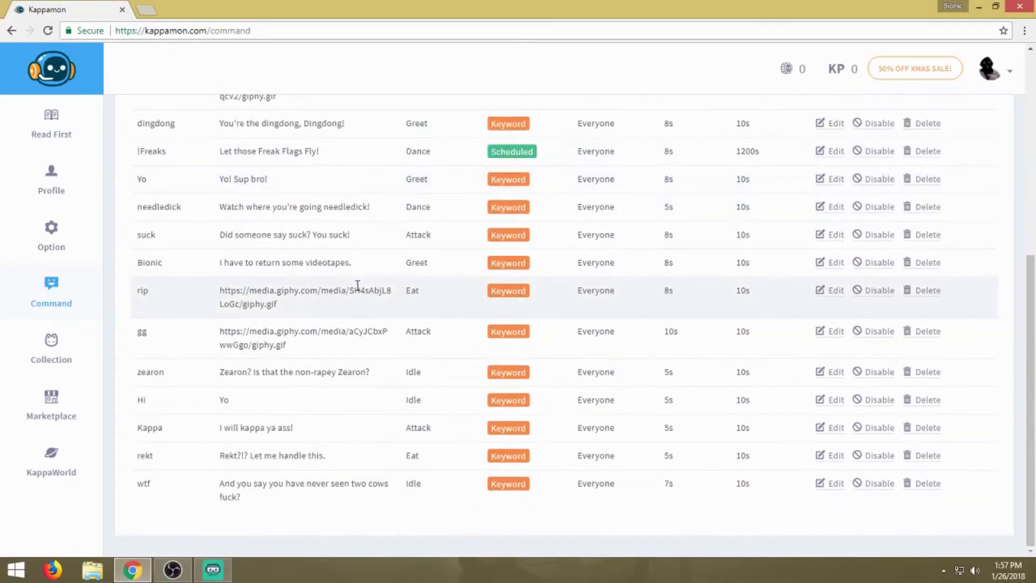
{"action": "scroll", "coordinate": [357, 285], "scroll_direction": "up", "scroll_amount": 7}
{"action": "scroll", "coordinate": [358, 291], "scroll_direction": "down", "scroll_amount": 7}
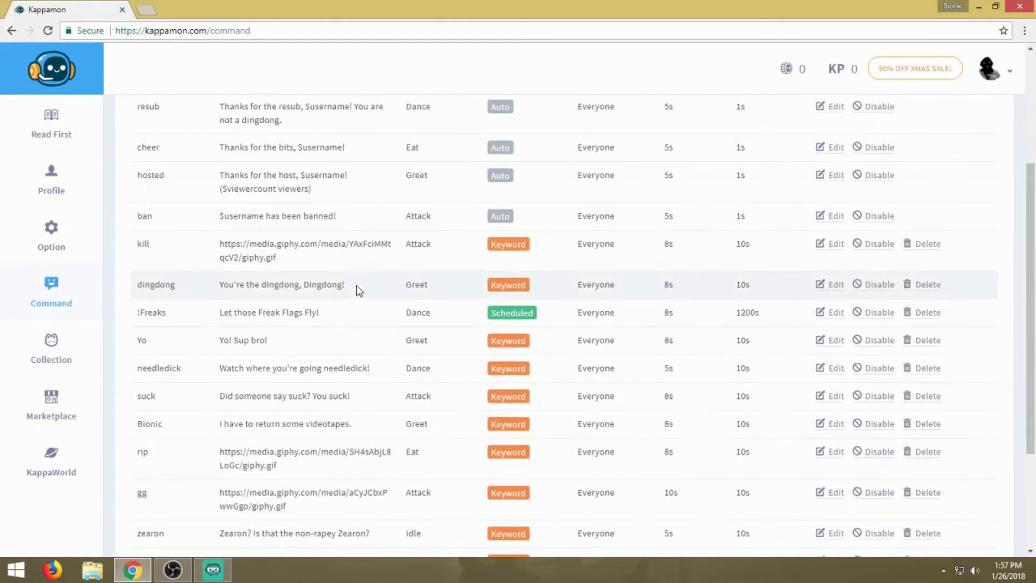
{"action": "scroll", "coordinate": [224, 342], "scroll_direction": "up", "scroll_amount": 5}
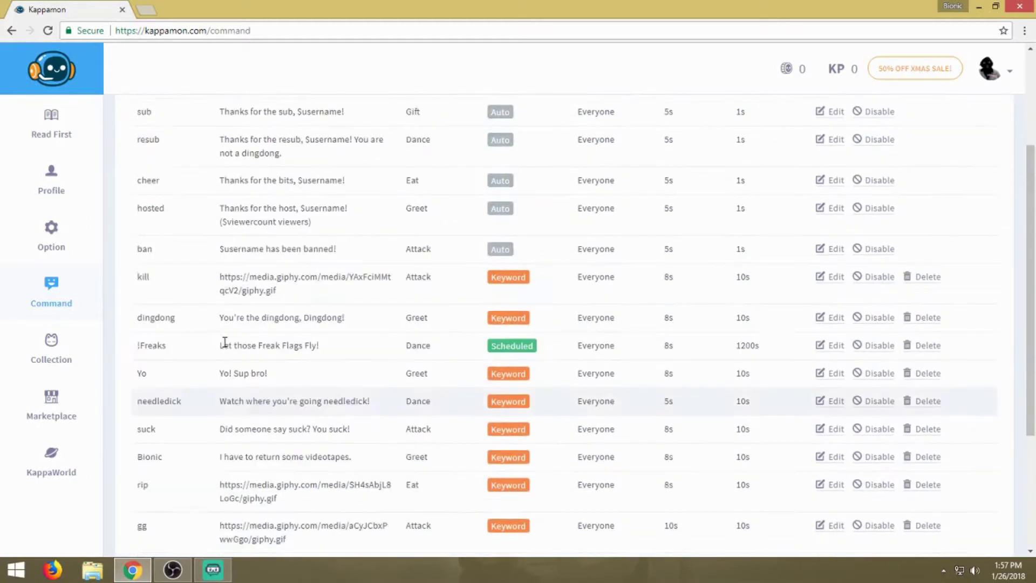
{"action": "scroll", "coordinate": [162, 326], "scroll_direction": "down", "scroll_amount": 4}
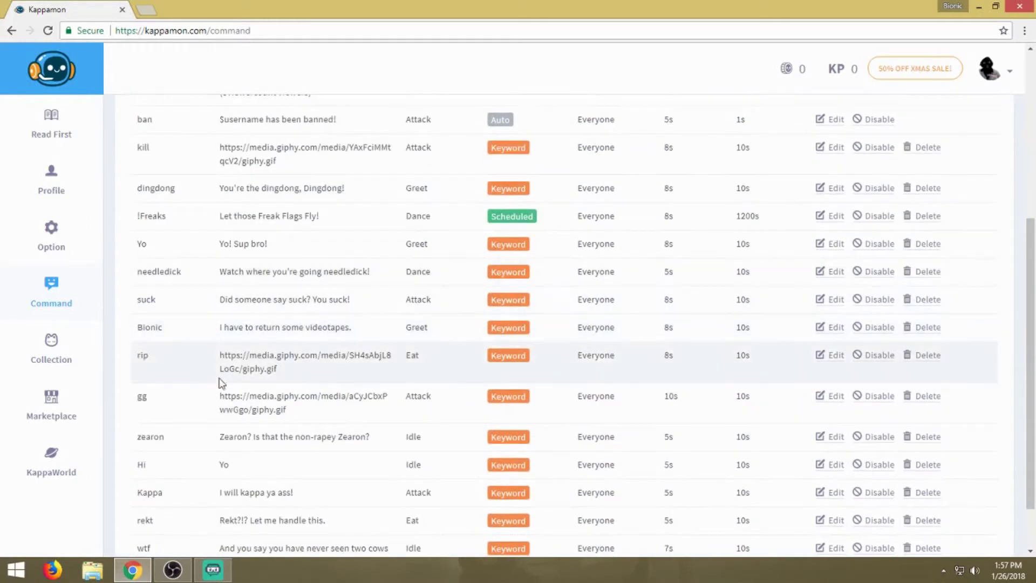
{"action": "scroll", "coordinate": [198, 385], "scroll_direction": "down", "scroll_amount": 2}
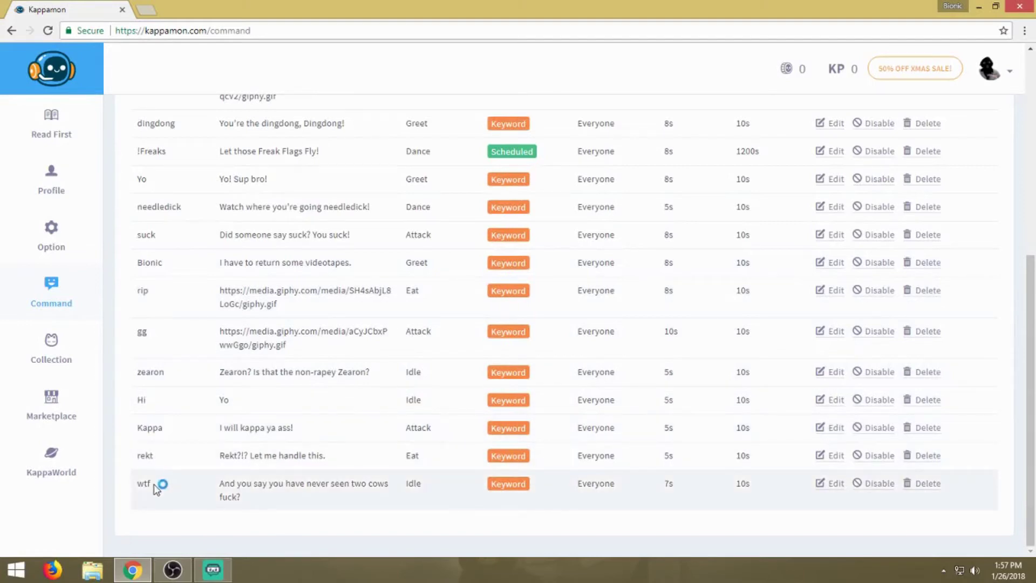
{"action": "scroll", "coordinate": [202, 405], "scroll_direction": "up", "scroll_amount": 7}
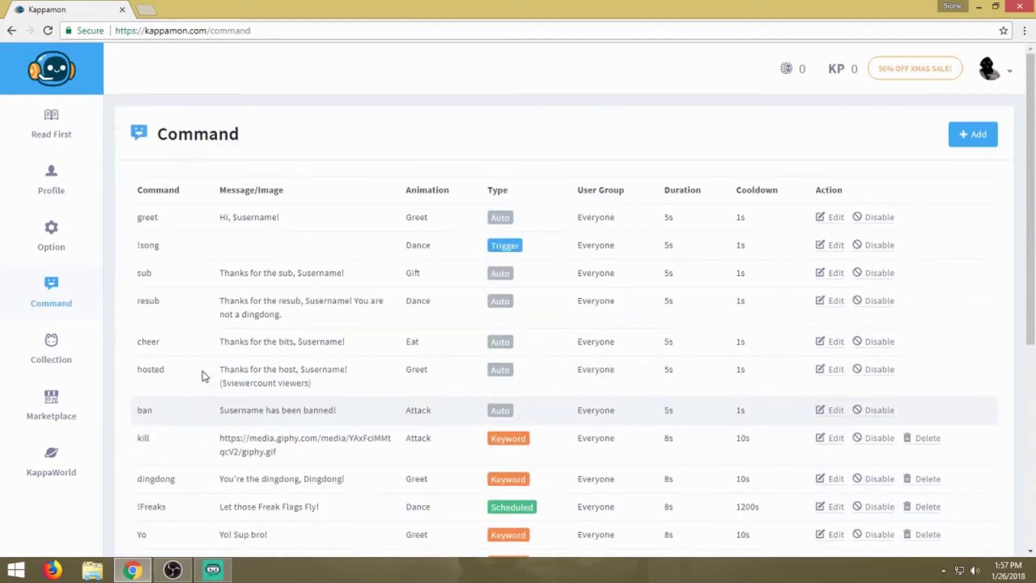